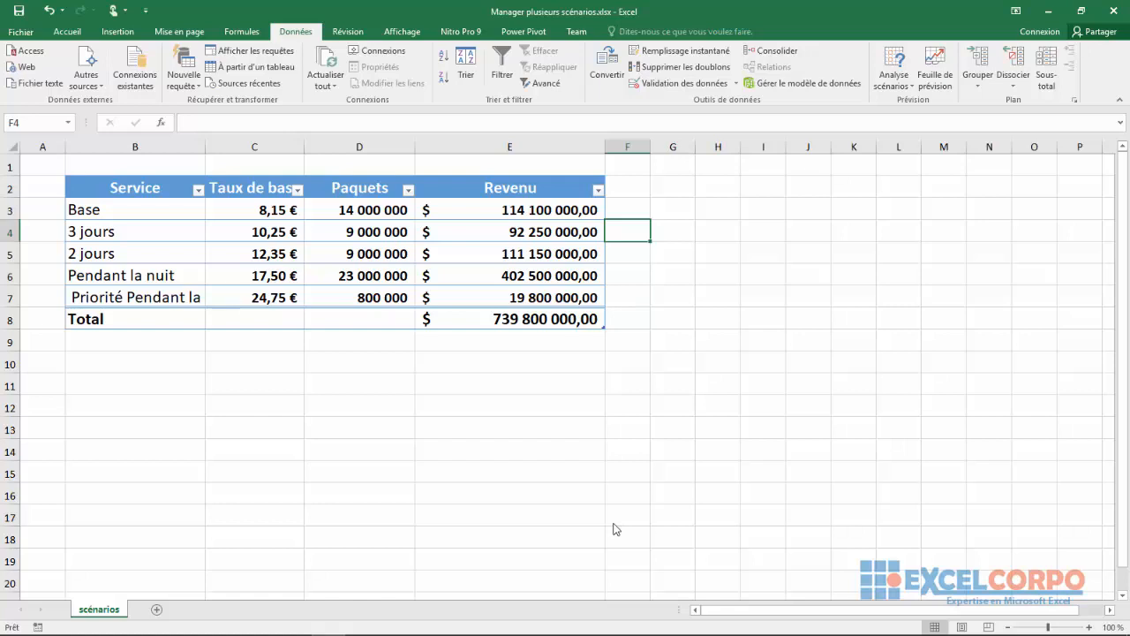
# Examine the package counts and base rates of the Base and 3 jours services in the table.
pyautogui.click(347, 191)
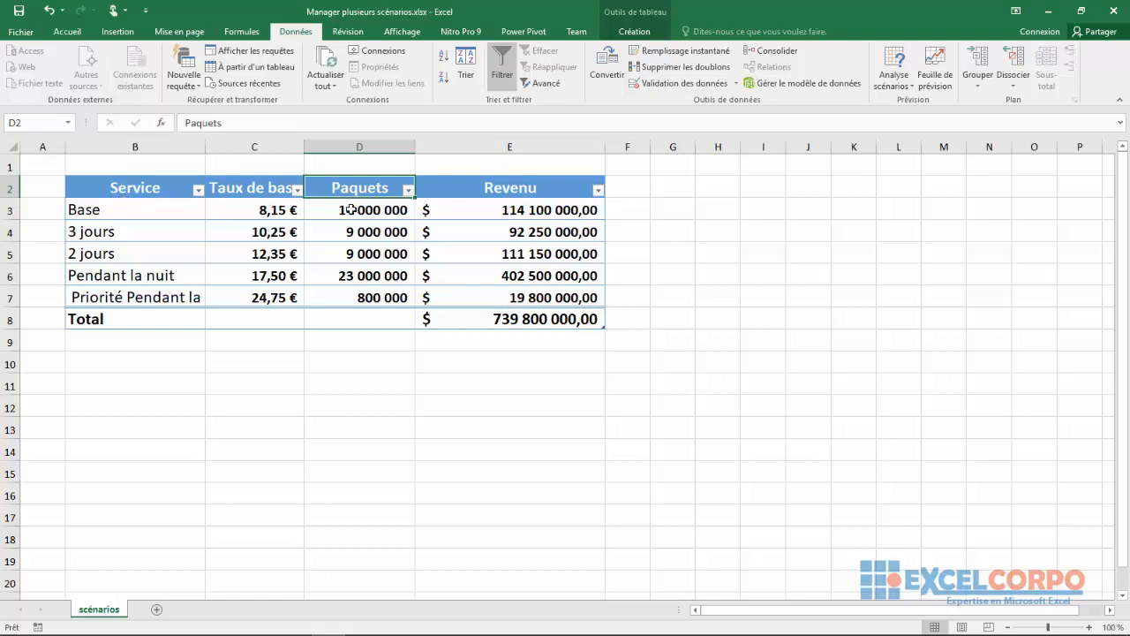
pyautogui.moveTo(357, 213); pyautogui.dragTo(355, 225)
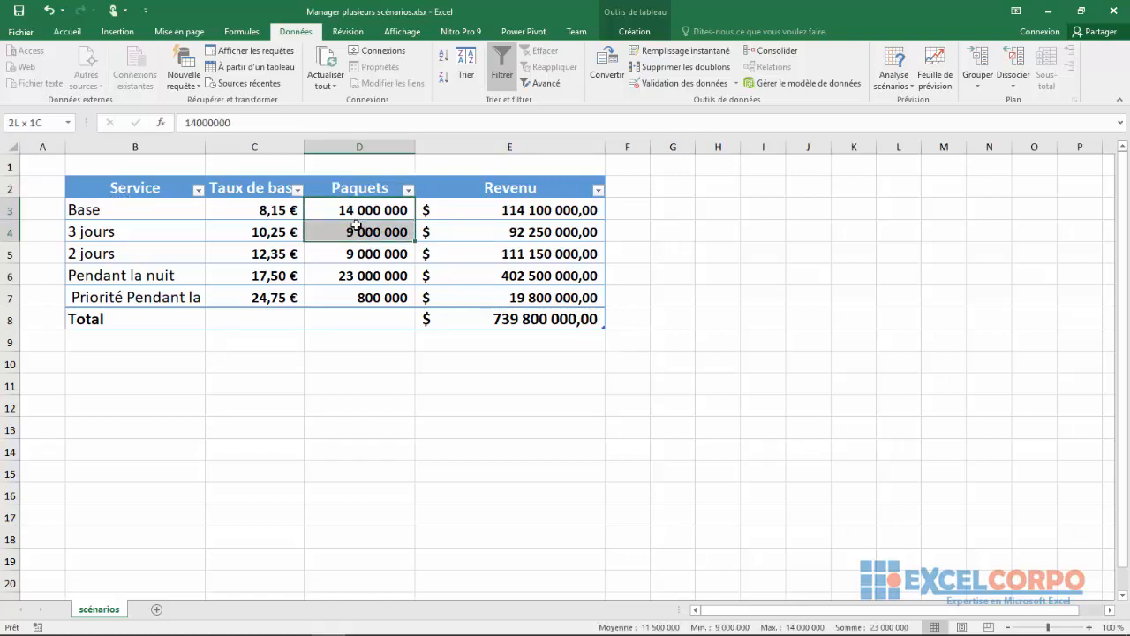
pyautogui.moveTo(350, 219); pyautogui.dragTo(348, 226)
pyautogui.moveTo(347, 226); pyautogui.dragTo(346, 226)
pyautogui.click(368, 211)
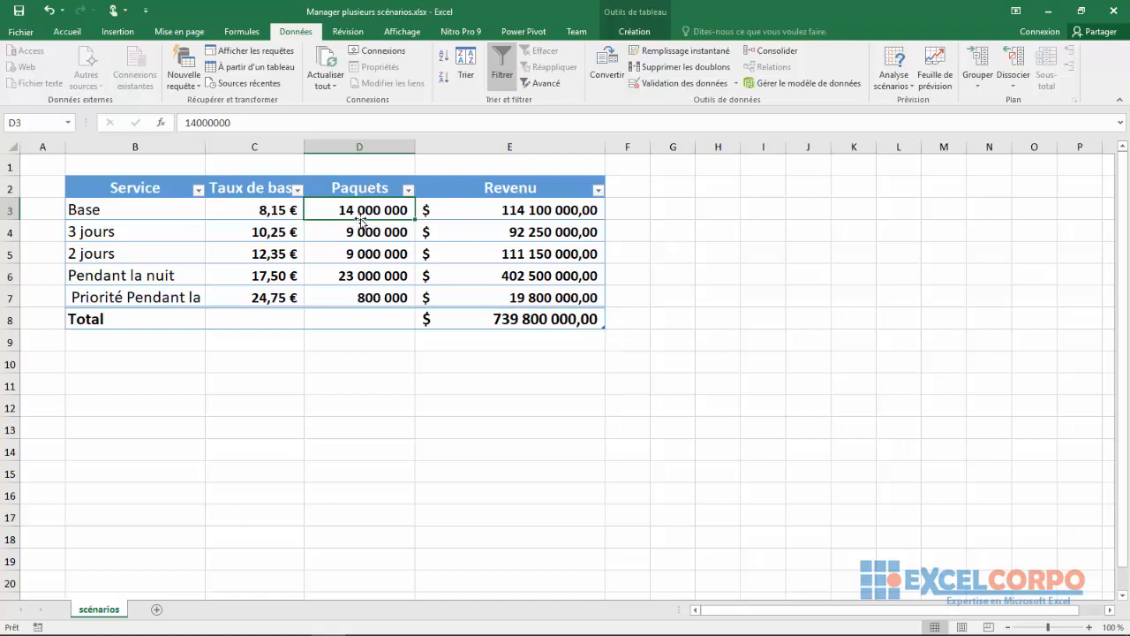
pyautogui.click(357, 234)
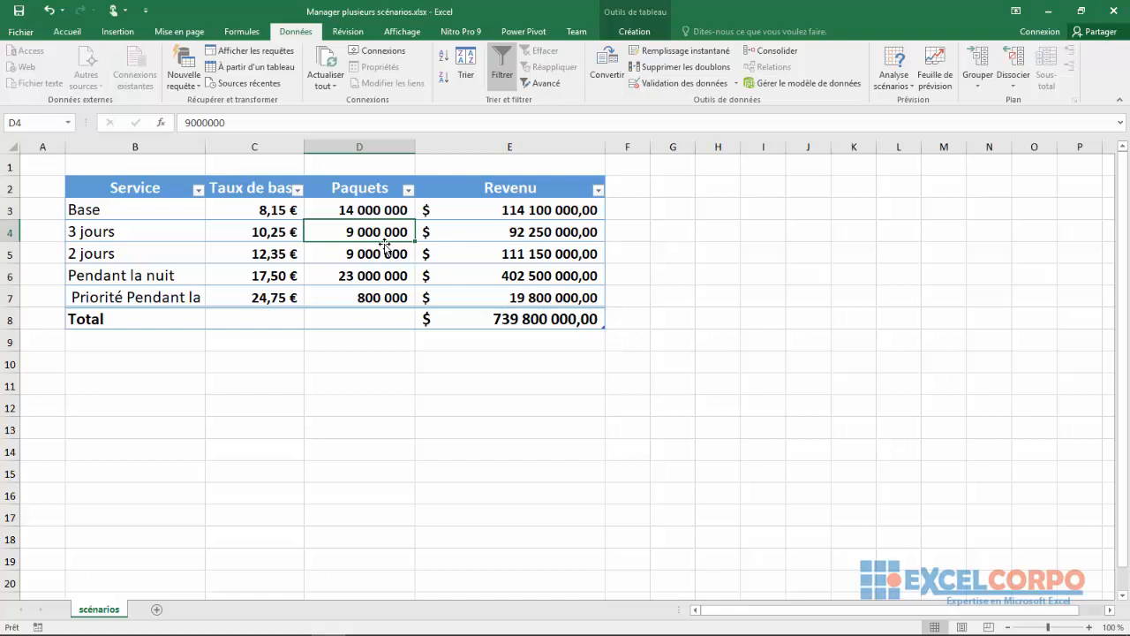
pyautogui.click(265, 210)
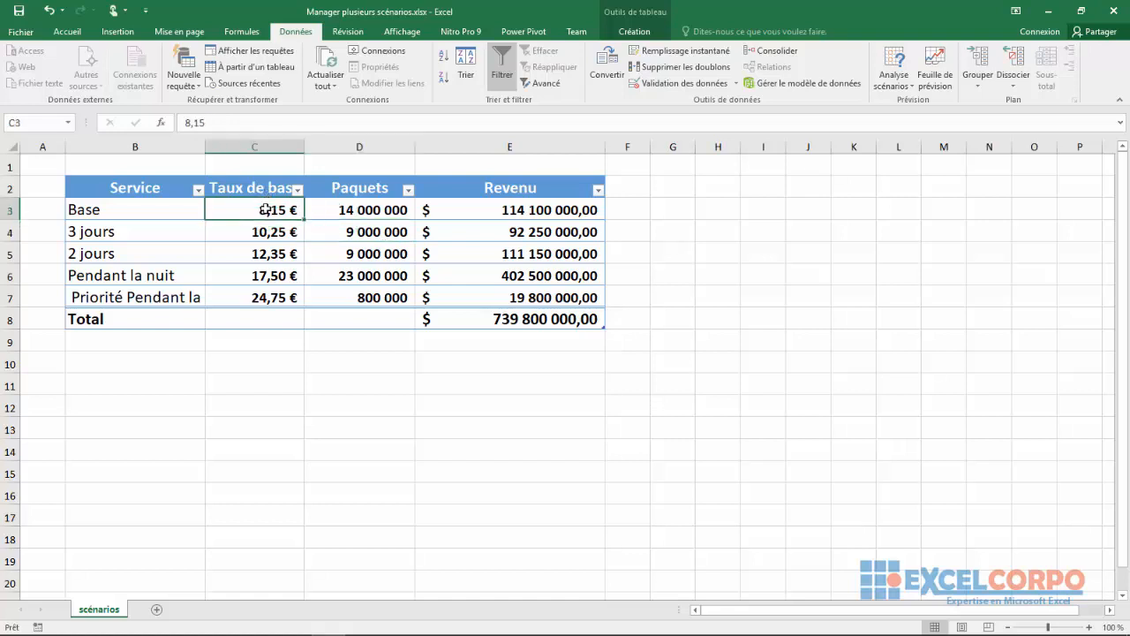
pyautogui.click(256, 232)
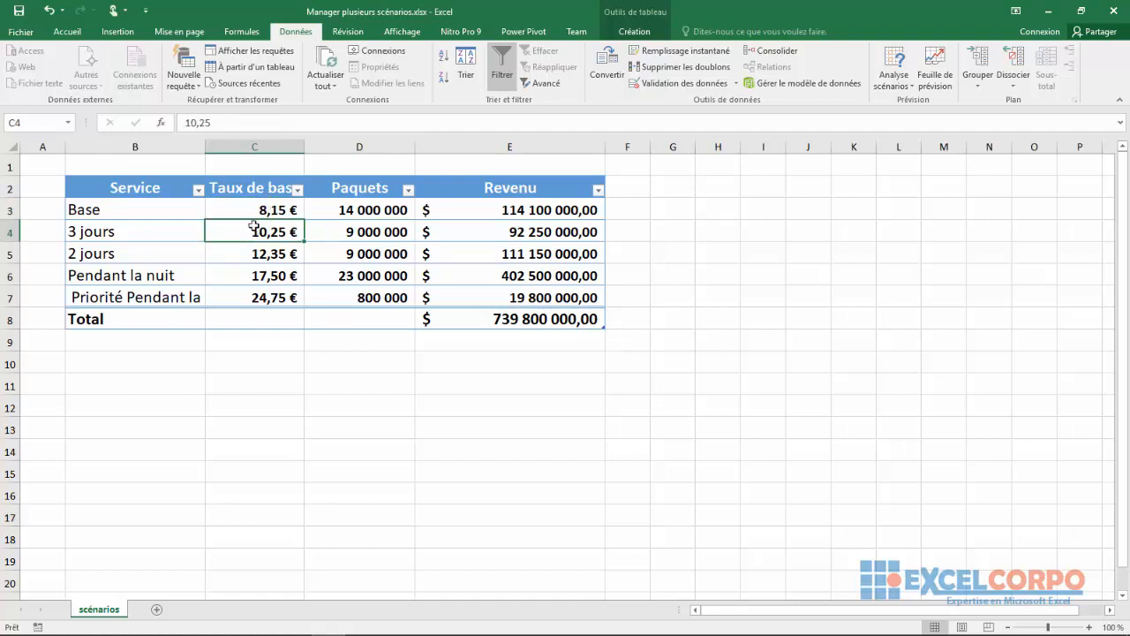
pyautogui.click(249, 216)
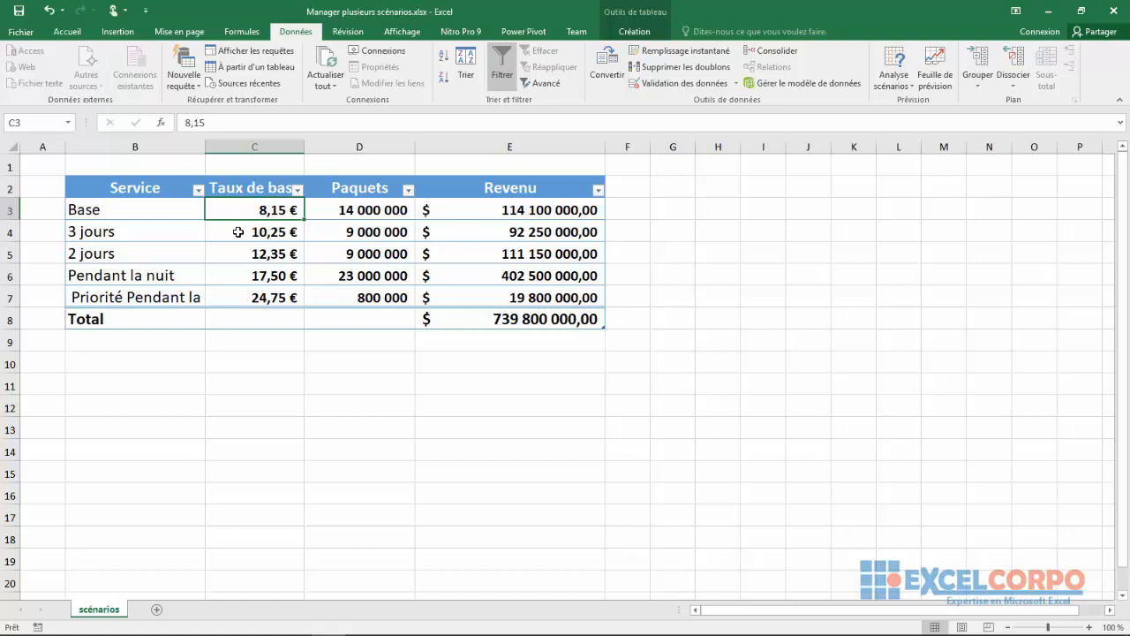
pyautogui.click(239, 231)
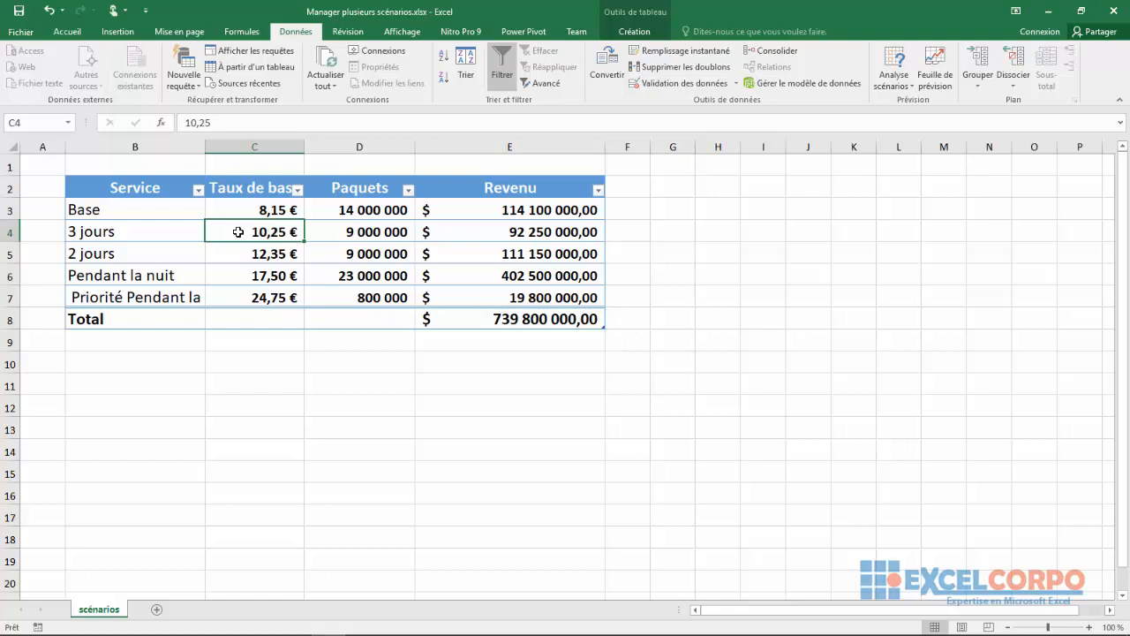
pyautogui.click(649, 336)
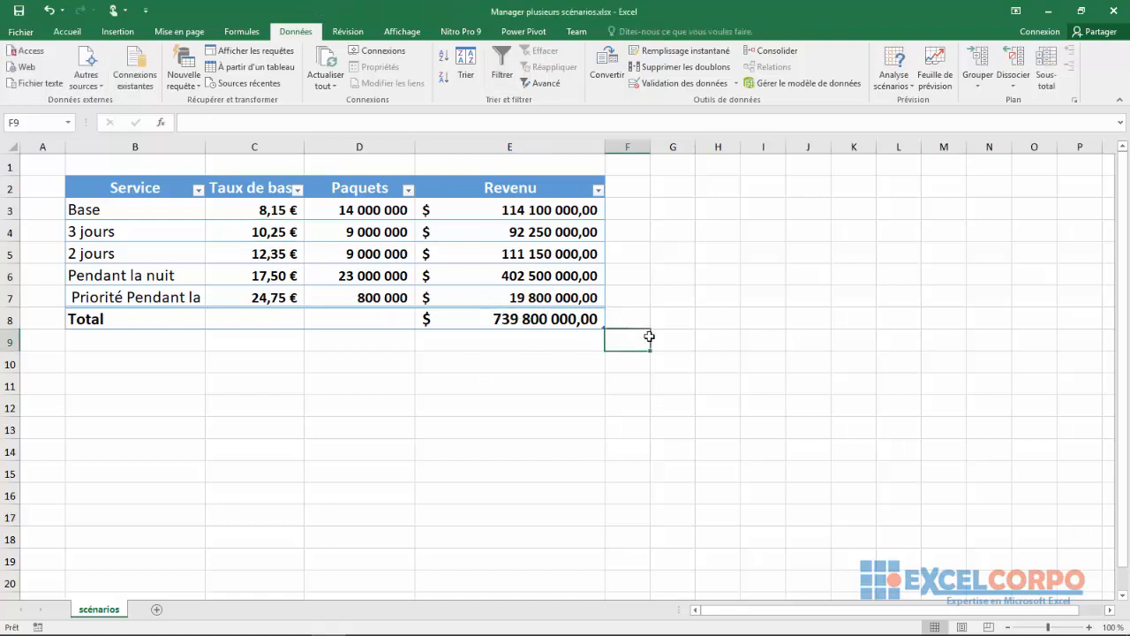
# Add a scenario named "volume haut" with the Base and 3 jours package counts (D3:D4) as its changing cells.
pyautogui.click(720, 210)
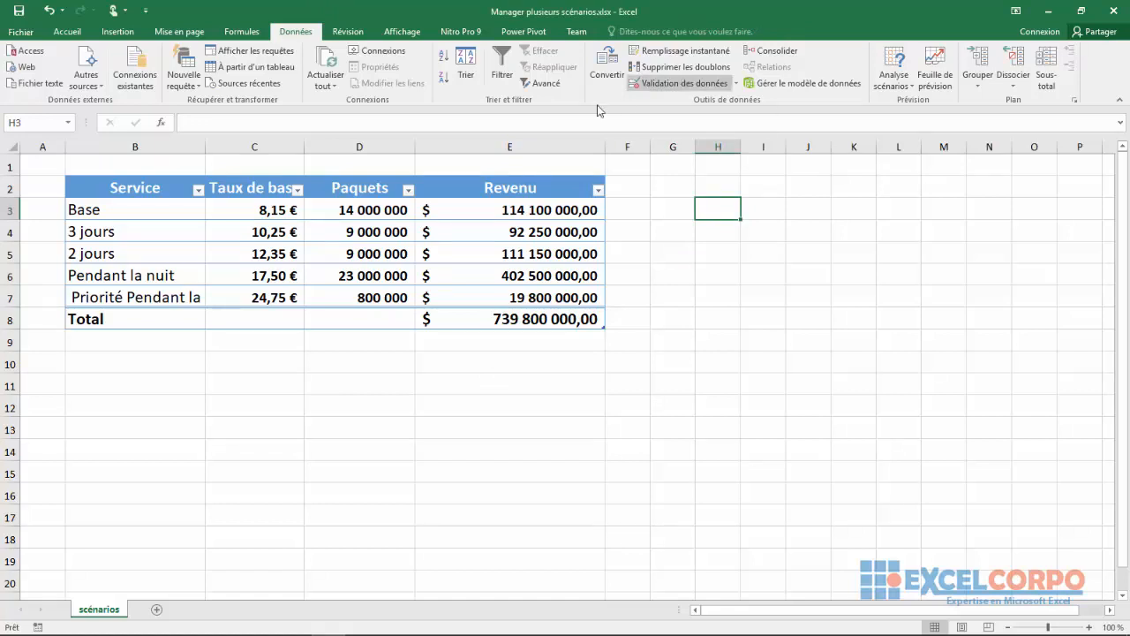
pyautogui.click(912, 92)
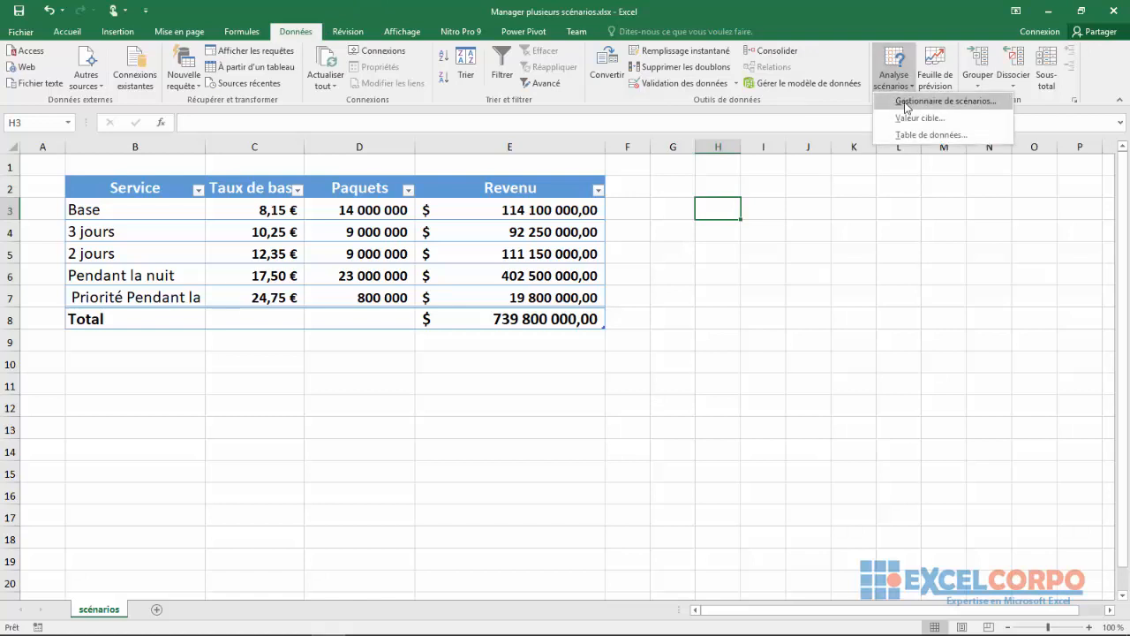
pyautogui.click(906, 103)
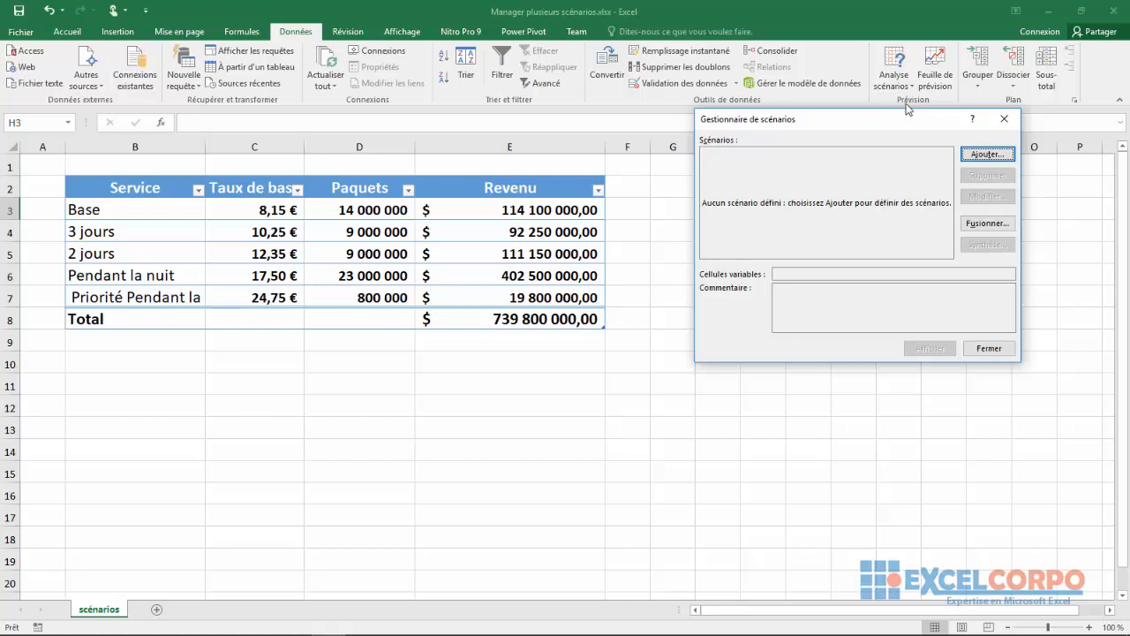
pyautogui.click(986, 155)
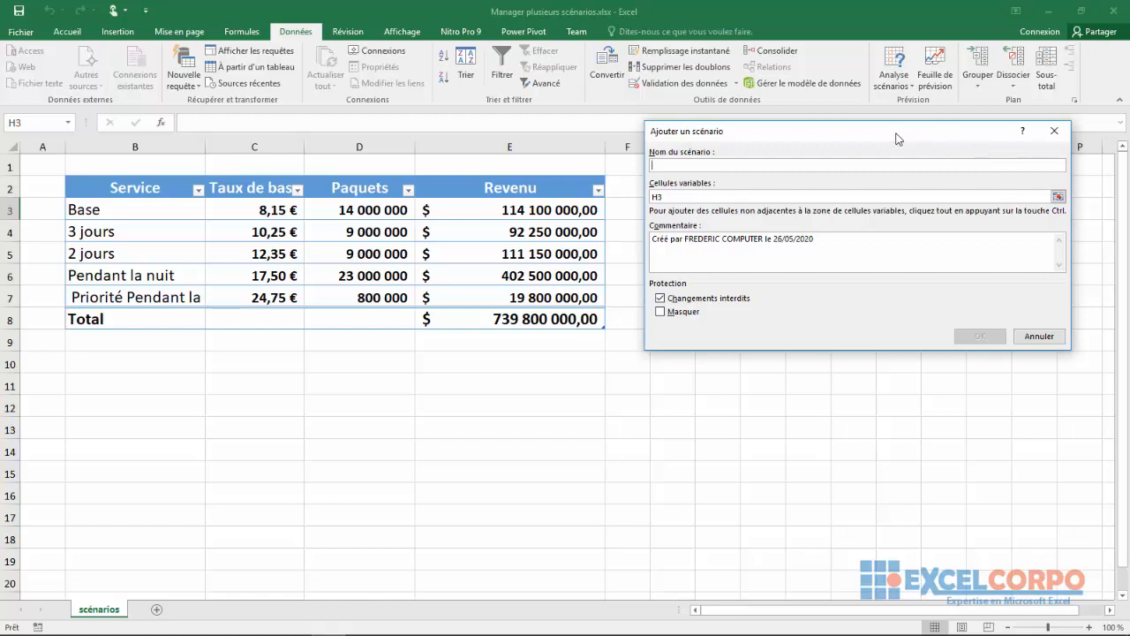
pyautogui.moveTo(890, 137); pyautogui.dragTo(813, 133)
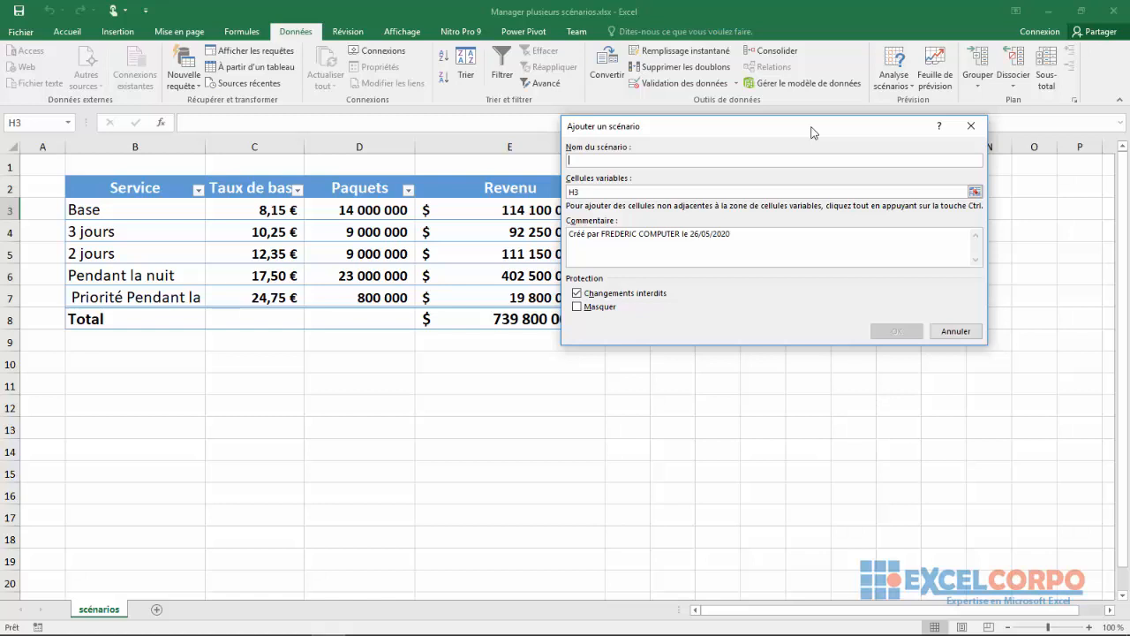
pyautogui.write('volu')
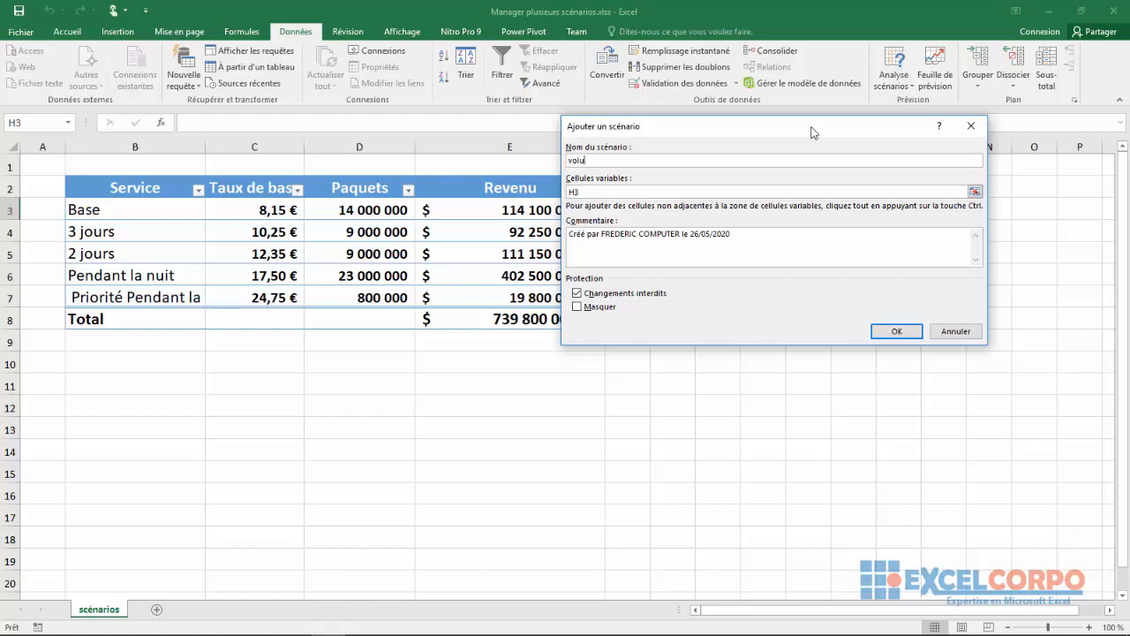
pyautogui.write('me haut')
pyautogui.click(972, 192)
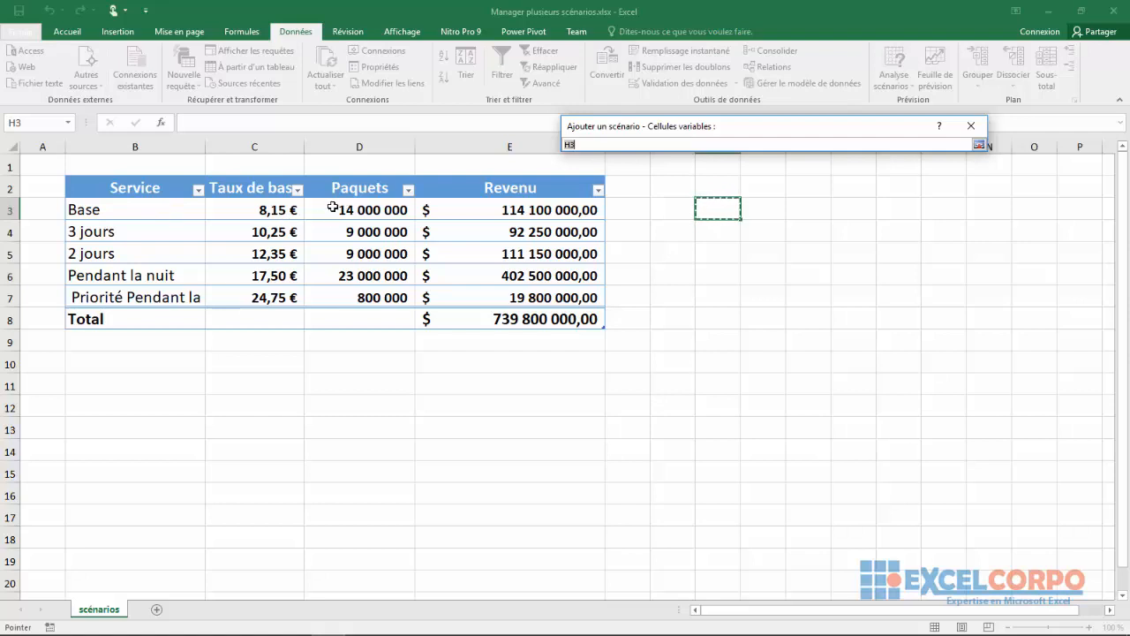
pyautogui.moveTo(331, 209); pyautogui.dragTo(361, 222)
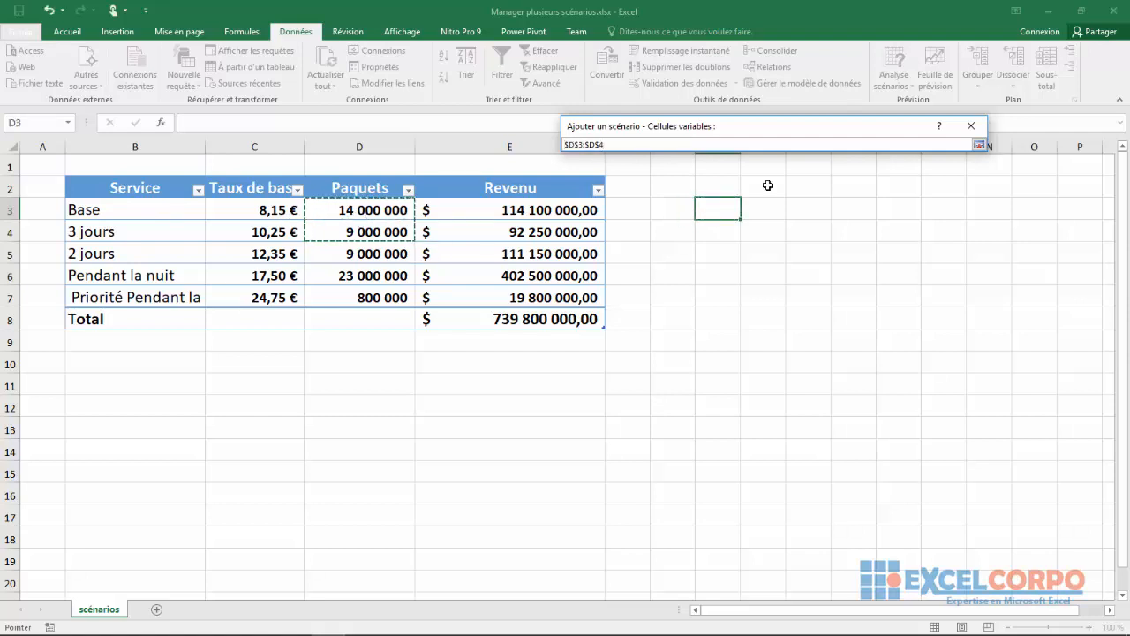
pyautogui.click(978, 144)
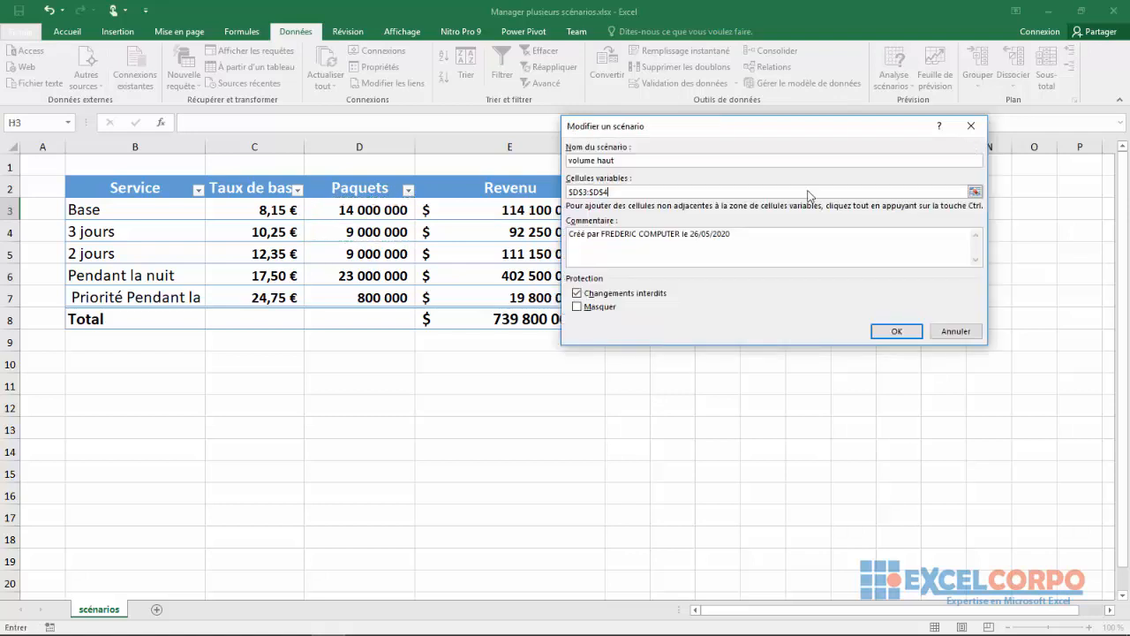
# Set the volume haut scenario values to 17000000 for D3 and 14000000 for D4.
pyautogui.click(892, 335)
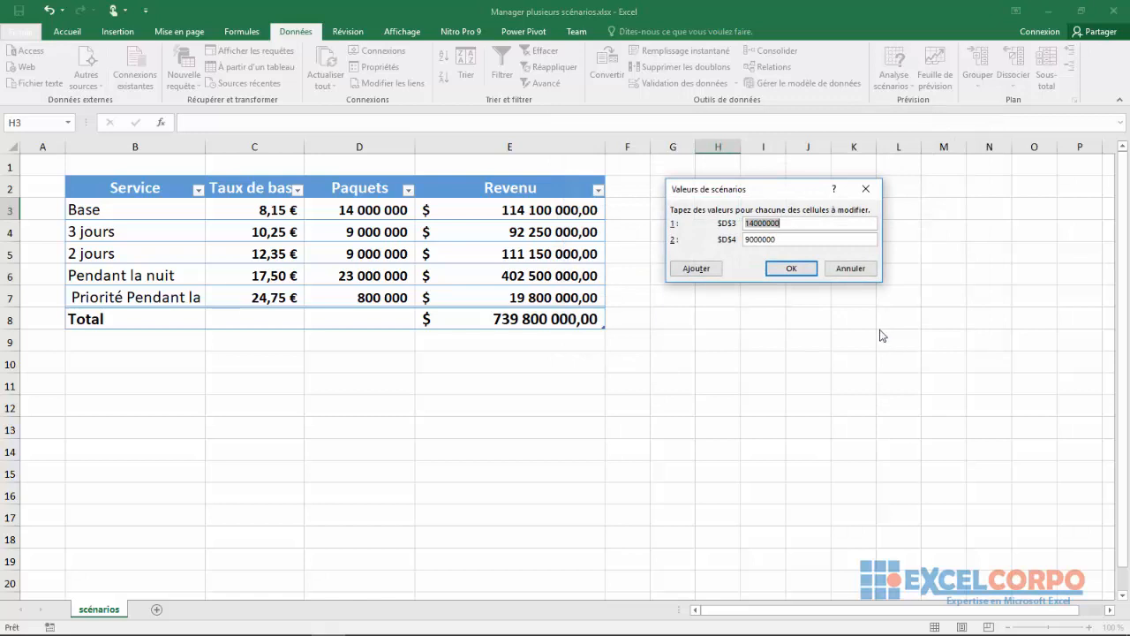
pyautogui.click(754, 222)
pyautogui.click(793, 268)
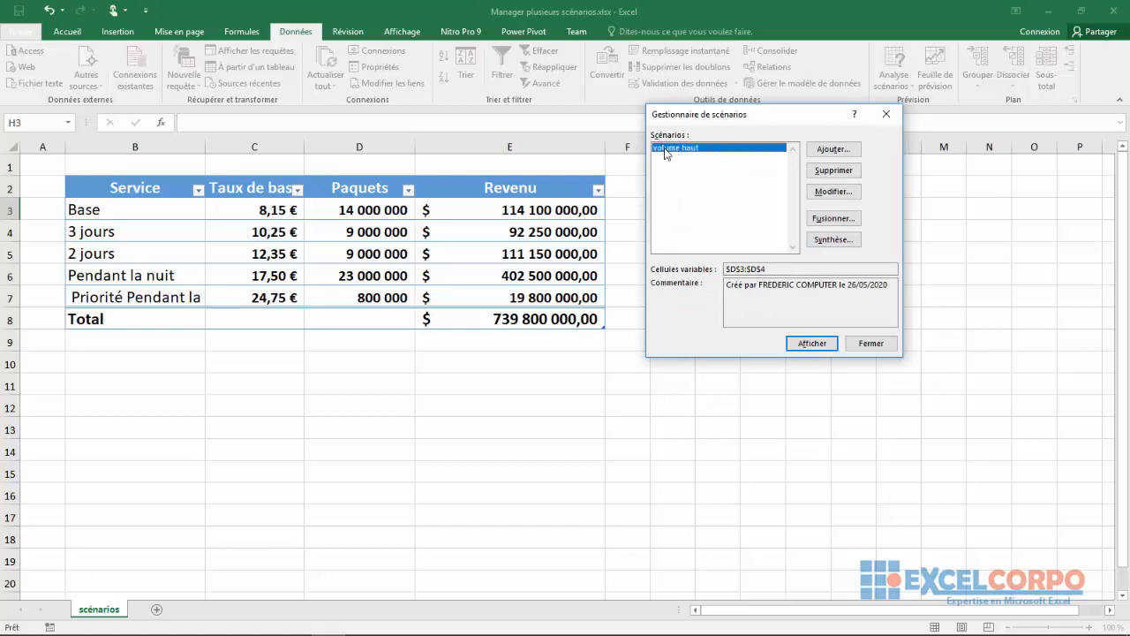
# Show the volume haut scenario in the table and close the scenario manager.
pyautogui.click(806, 351)
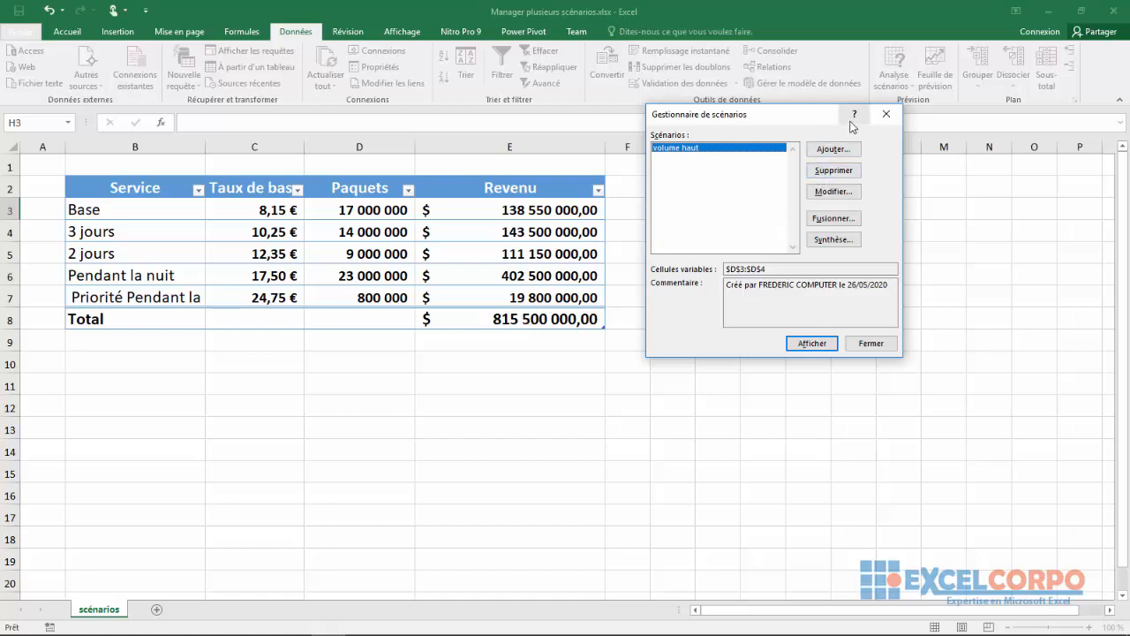
pyautogui.click(885, 113)
pyautogui.click(732, 247)
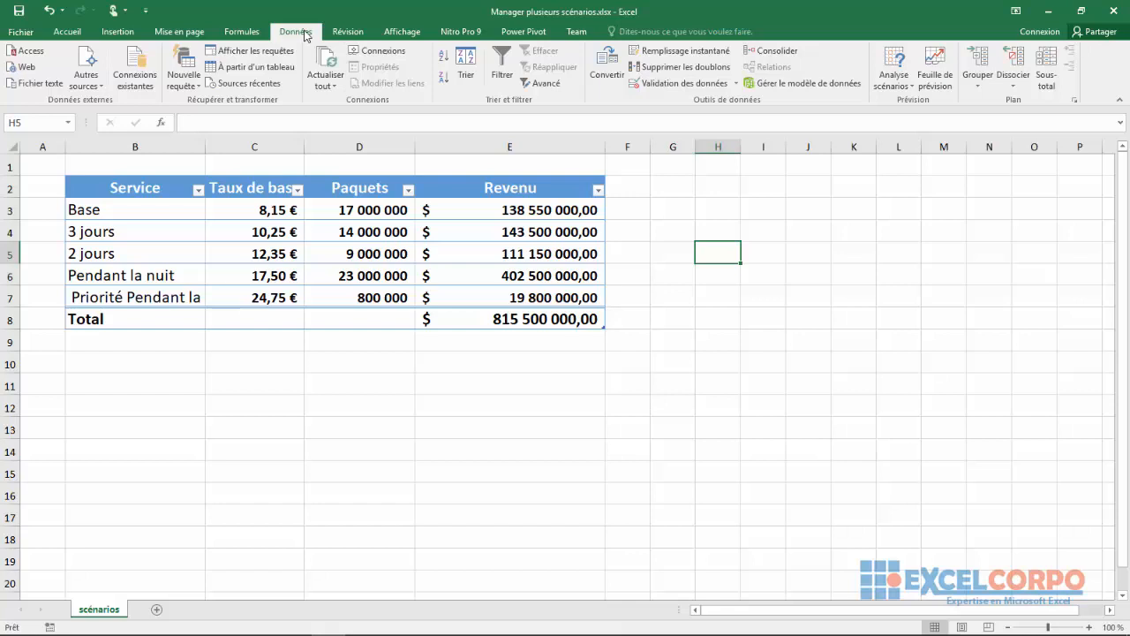
# Add a second scenario named "Taux nouveau" with the Base and 3 jours rates (C3:C4) as its changing cells.
pyautogui.click(907, 84)
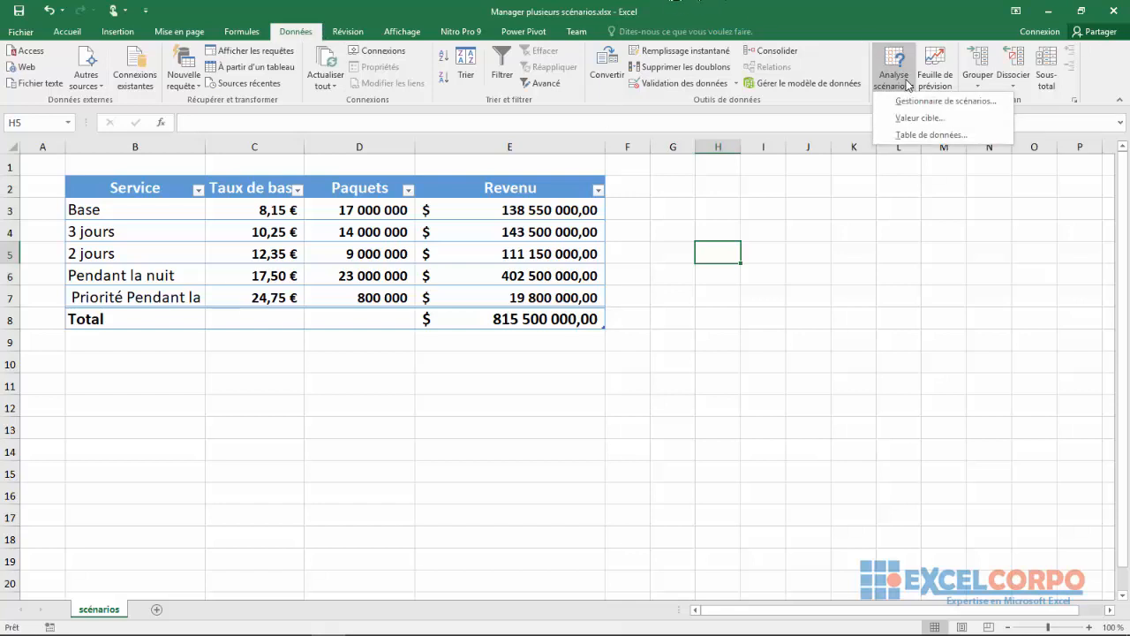
pyautogui.click(905, 102)
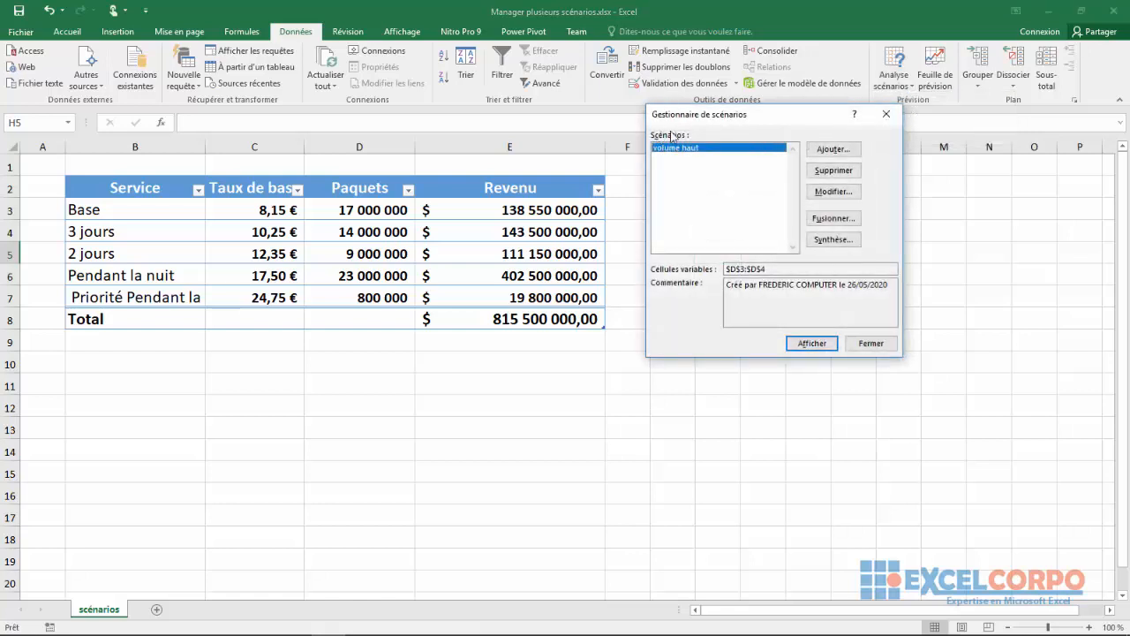
pyautogui.click(833, 149)
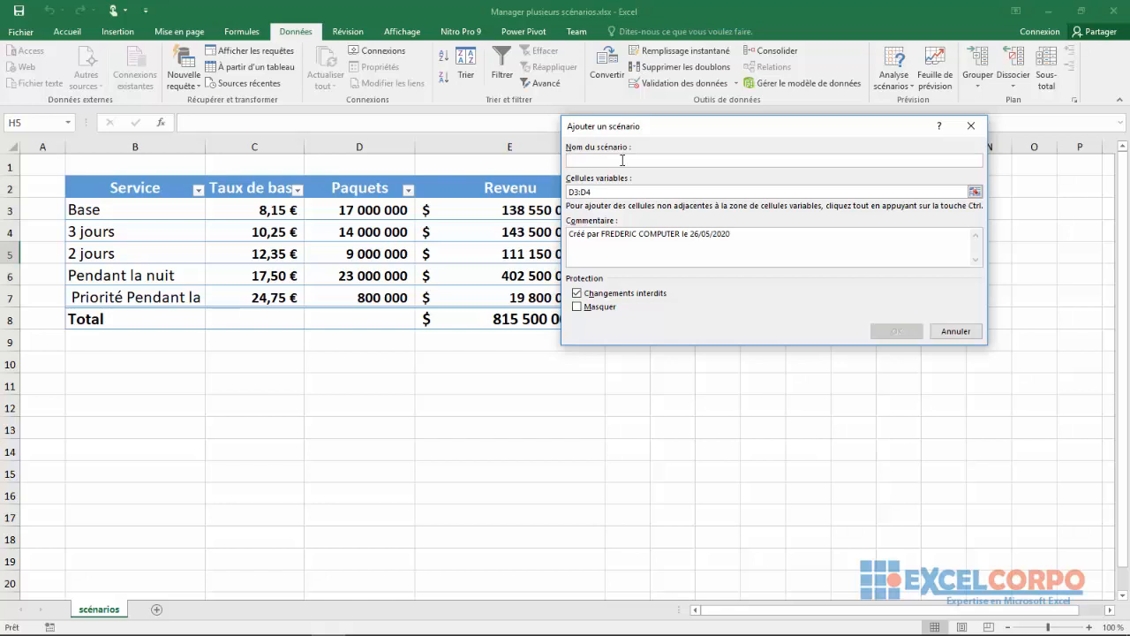
pyautogui.write('Taux nouveau')
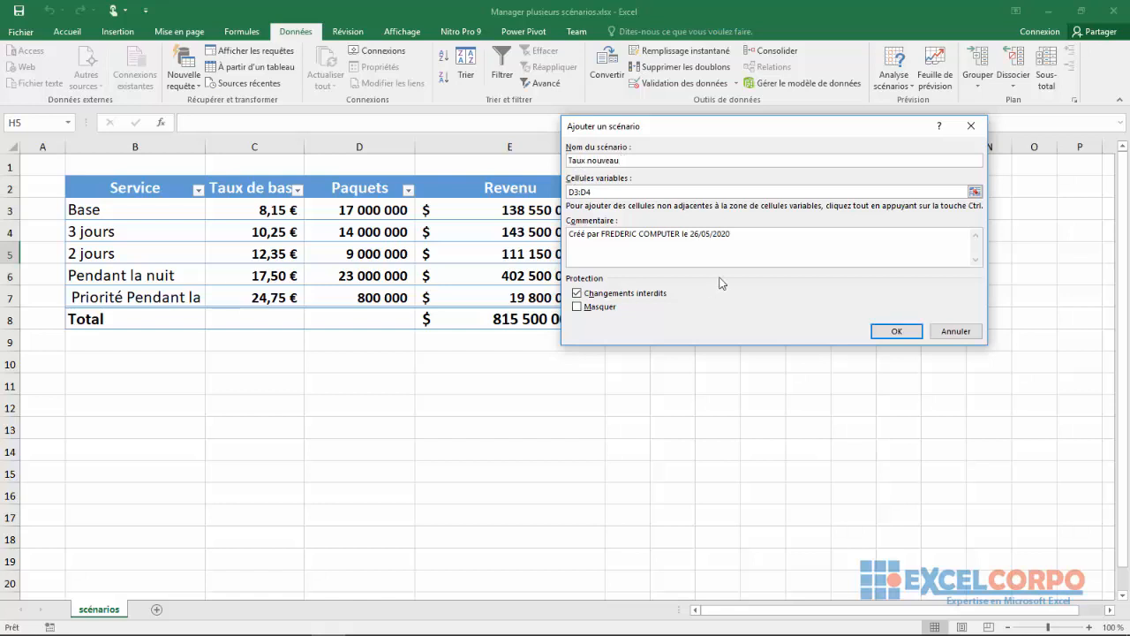
pyautogui.click(975, 192)
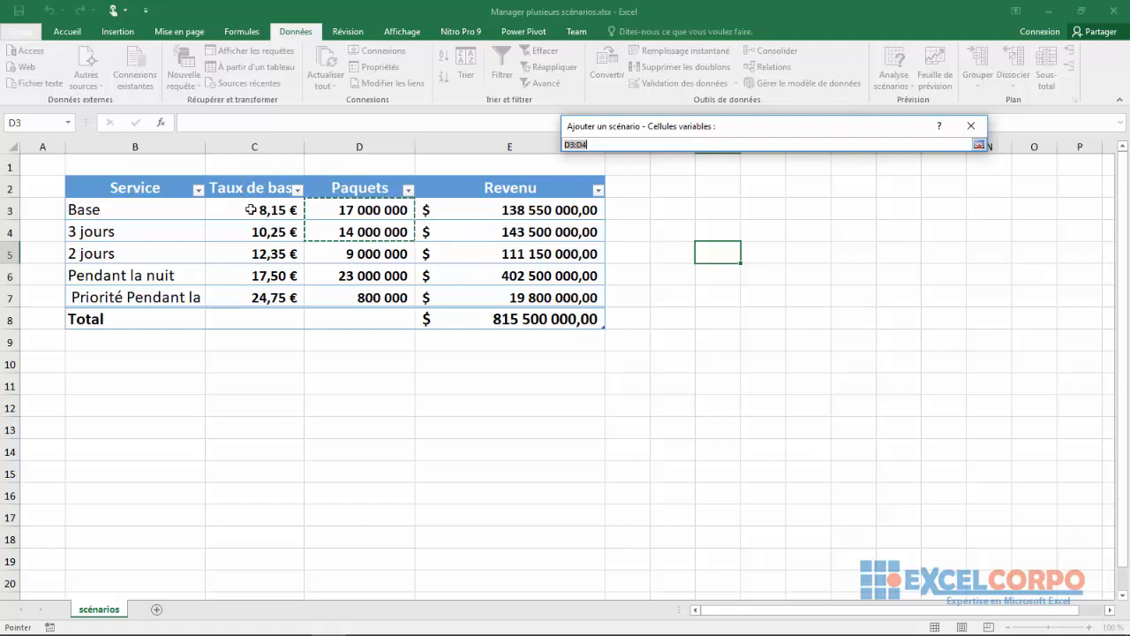
pyautogui.moveTo(256, 210); pyautogui.dragTo(269, 231)
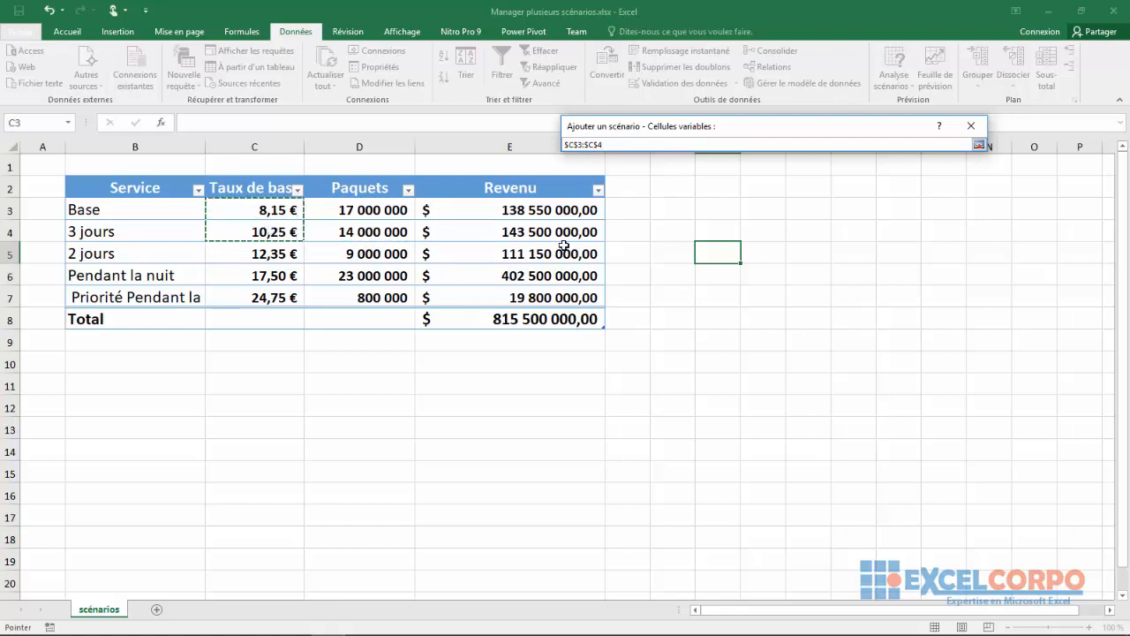
pyautogui.click(979, 144)
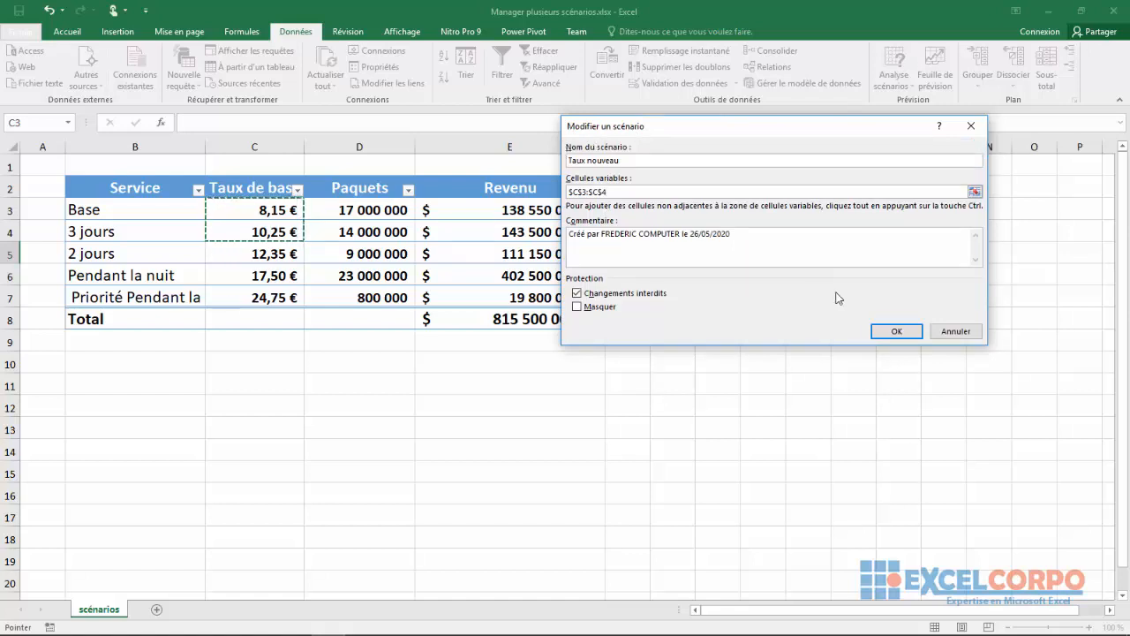
# Set the Taux nouveau scenario values to 9,45 for C3 and 12 for C4.
pyautogui.click(899, 333)
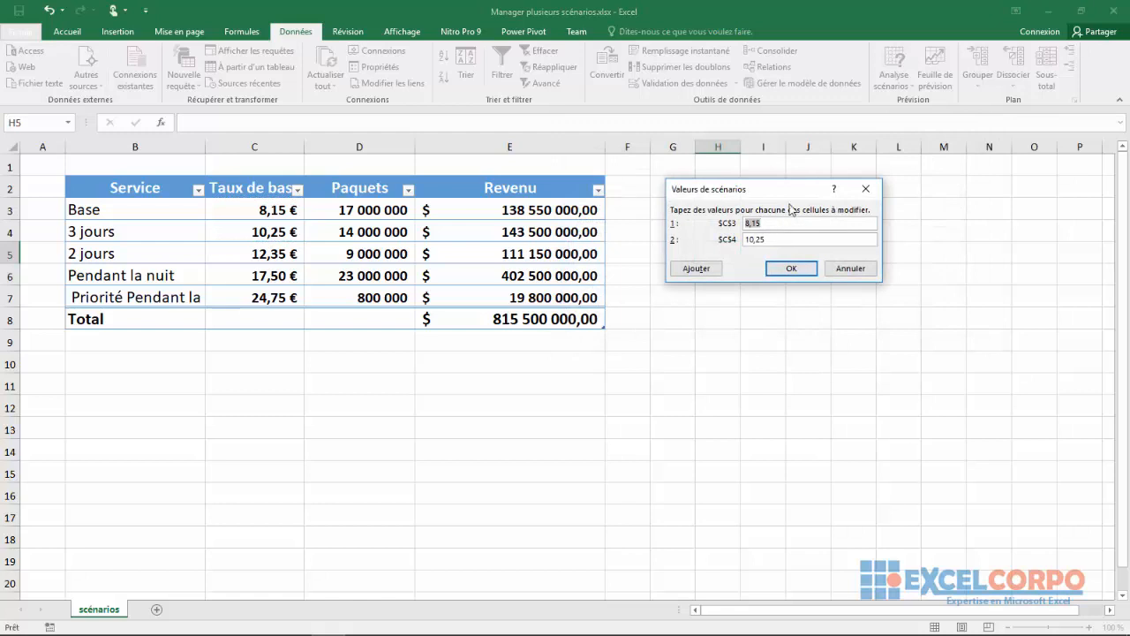
pyautogui.moveTo(777, 189); pyautogui.dragTo(747, 166)
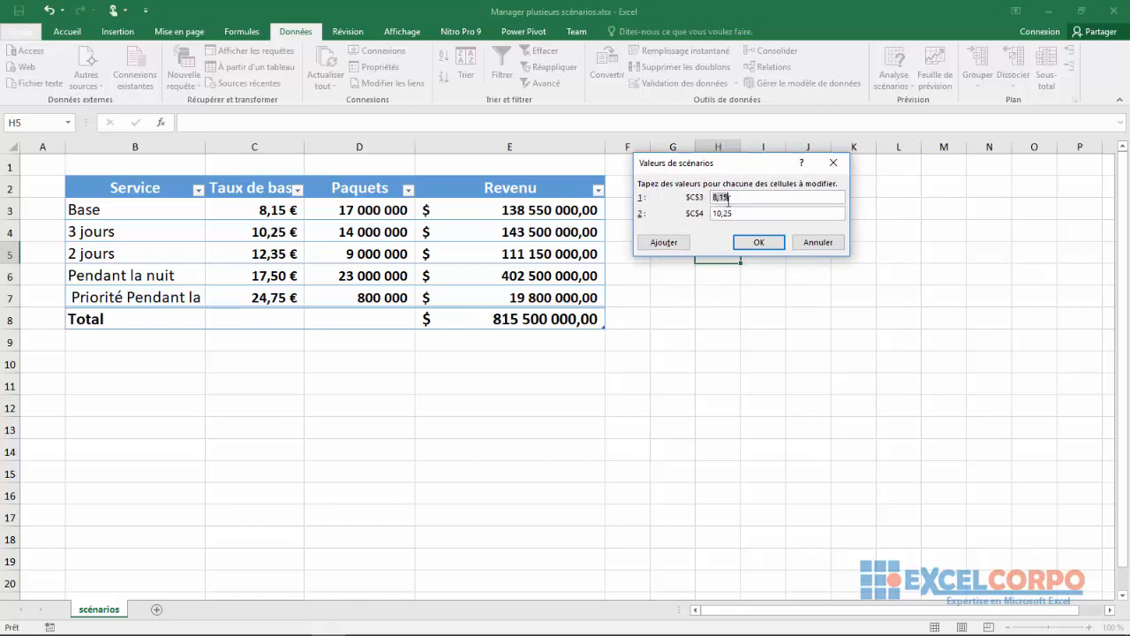
pyautogui.click(716, 198)
pyautogui.doubleClick(718, 214)
pyautogui.write('12')
pyautogui.click(746, 243)
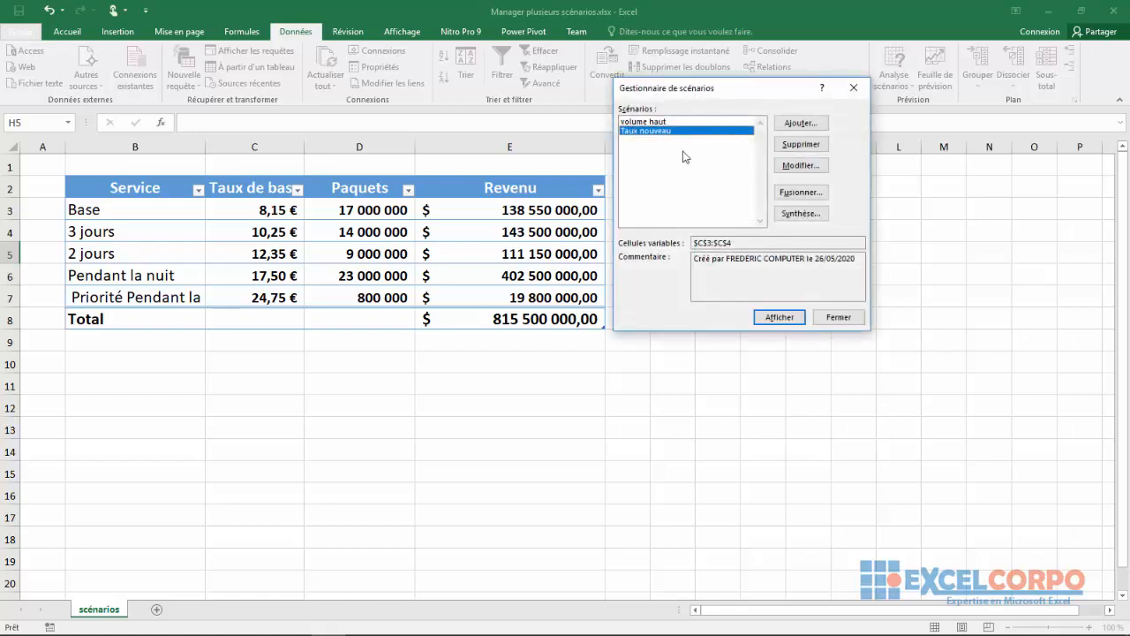
# Show the Taux nouveau scenario in the table, close the scenario manager and reopen it.
pyautogui.click(769, 318)
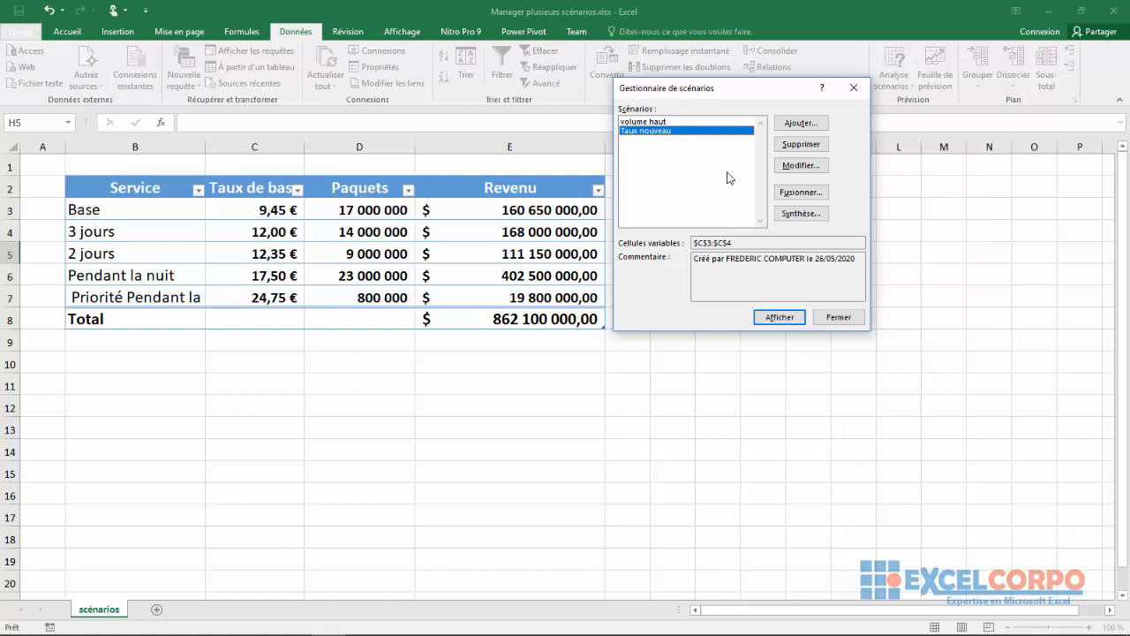
pyautogui.click(845, 94)
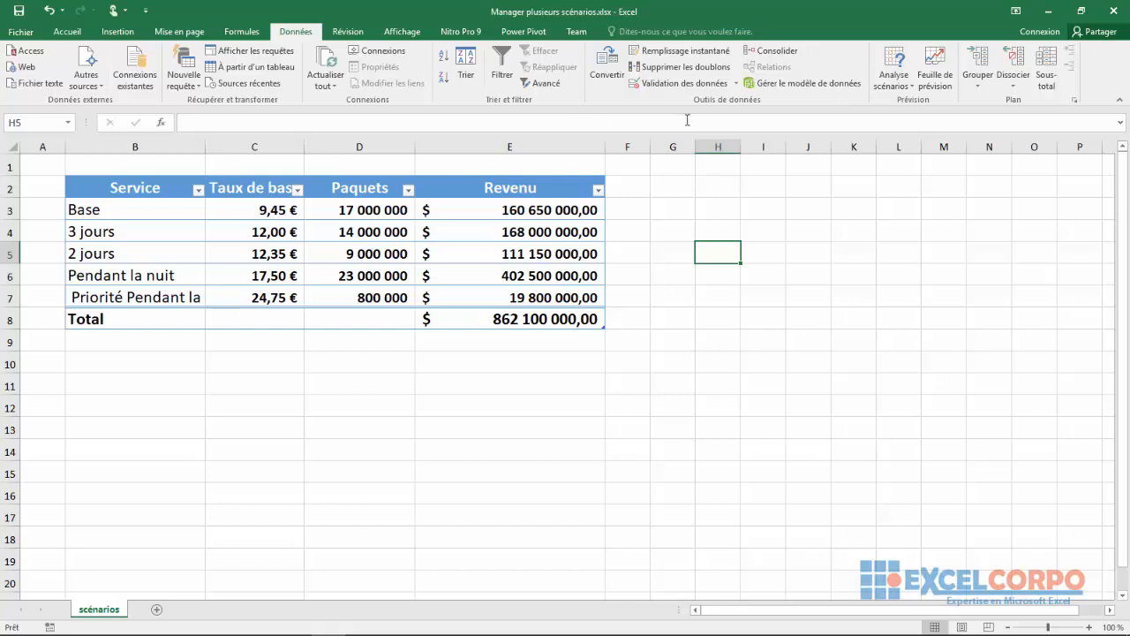
pyautogui.click(909, 87)
pyautogui.click(900, 109)
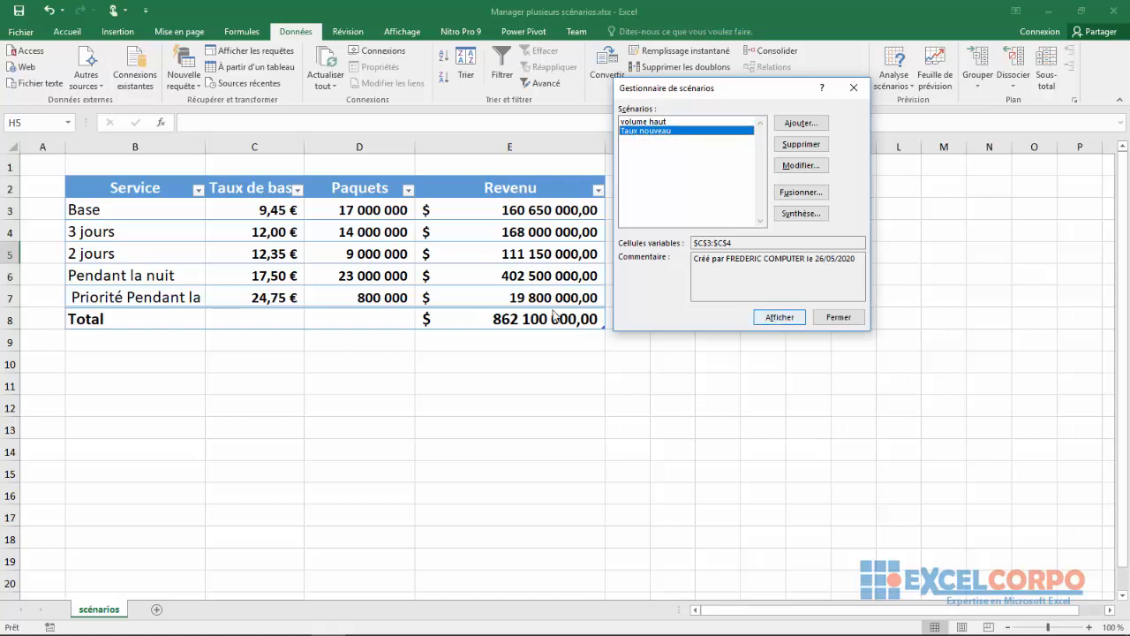
# View the volume haut scenario's changing cells and close the scenario manager.
pyautogui.click(645, 122)
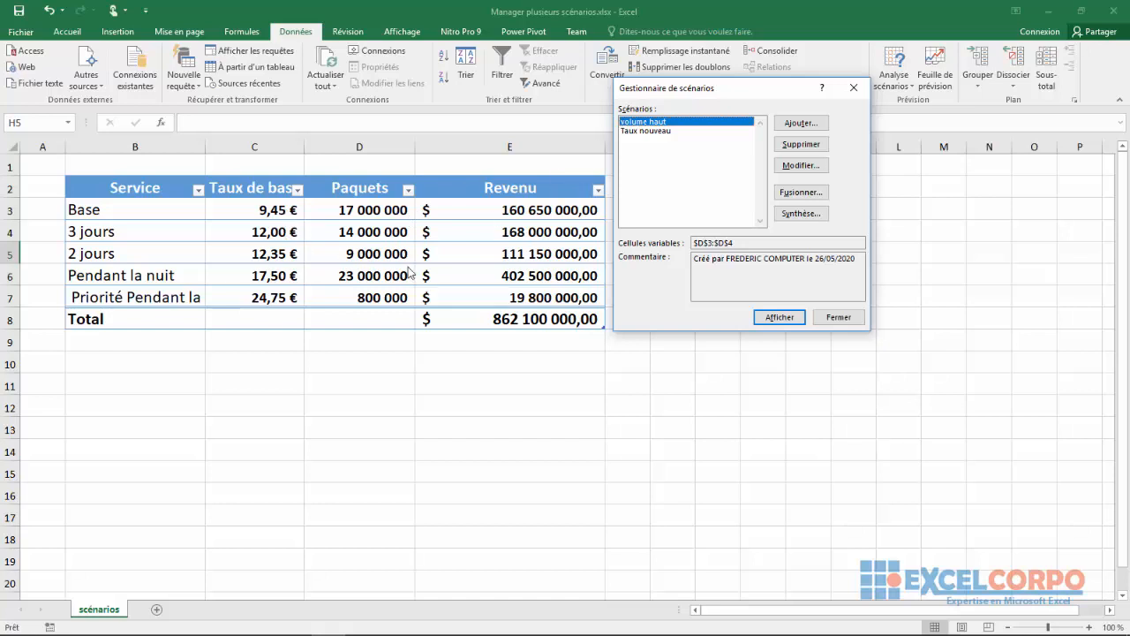
pyautogui.click(854, 85)
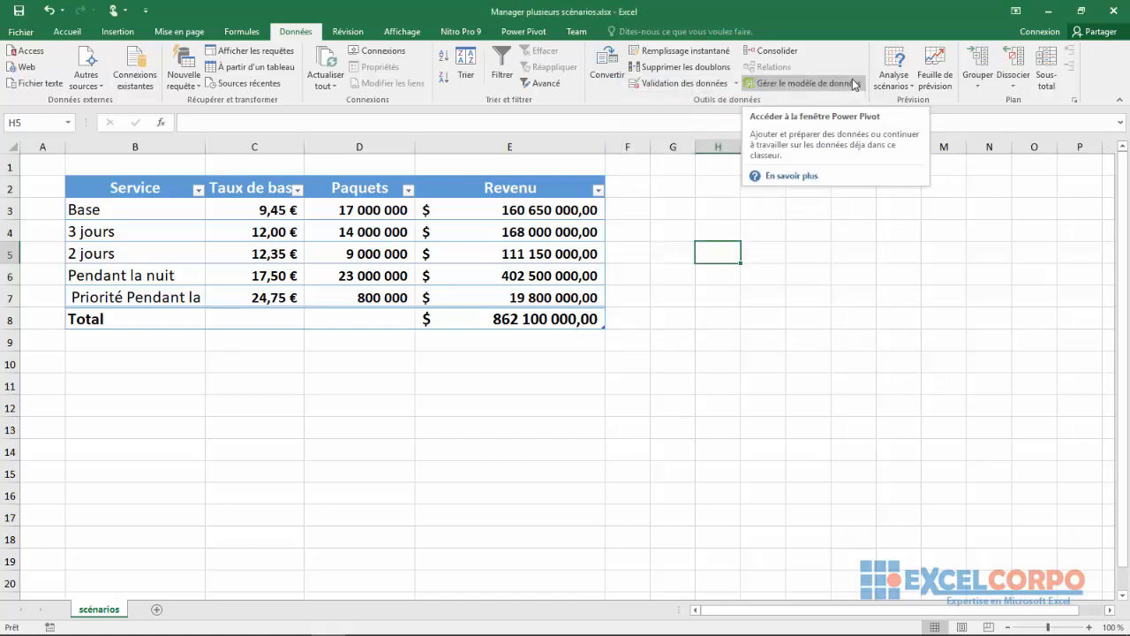
pyautogui.click(725, 219)
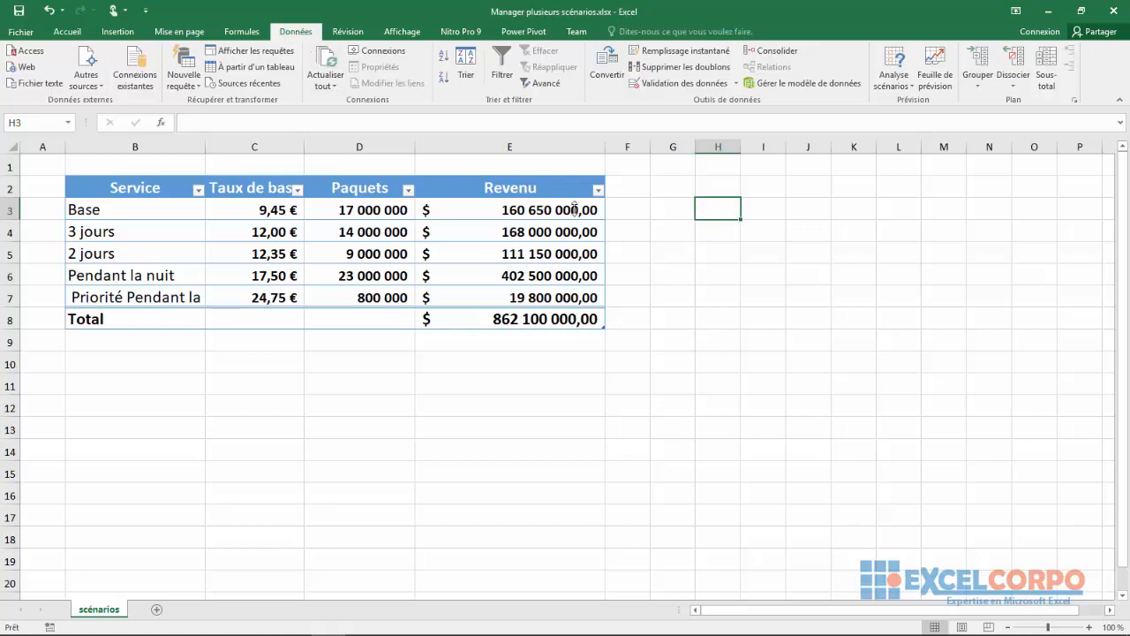
# Reopen the scenario manager and review the volume haut and Taux nouveau scenarios in turn.
pyautogui.click(910, 89)
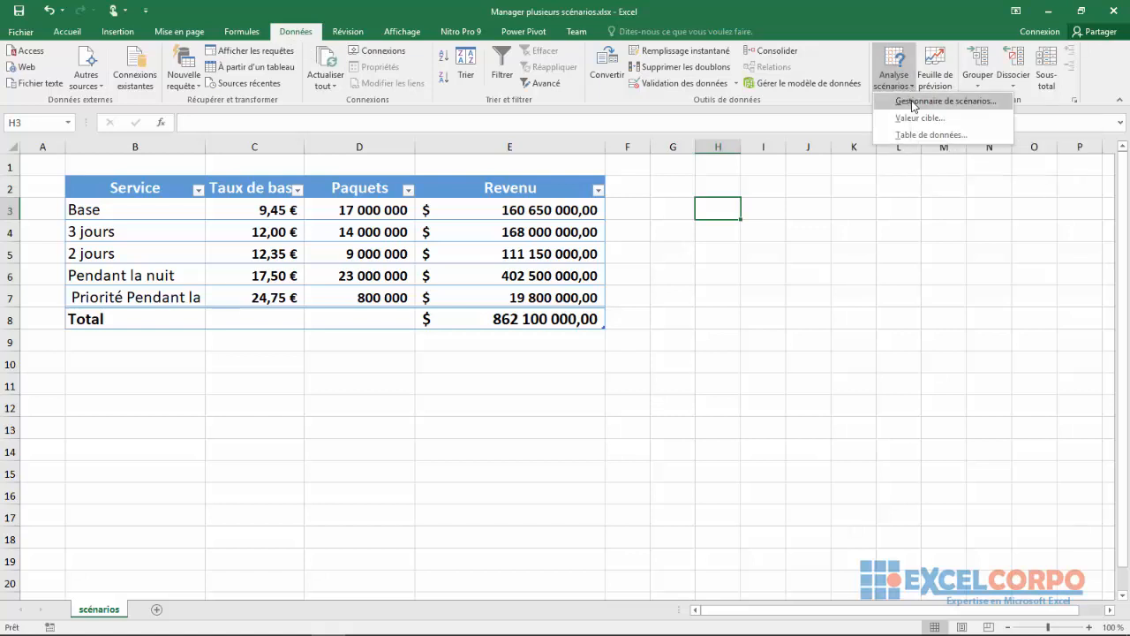
pyautogui.click(911, 103)
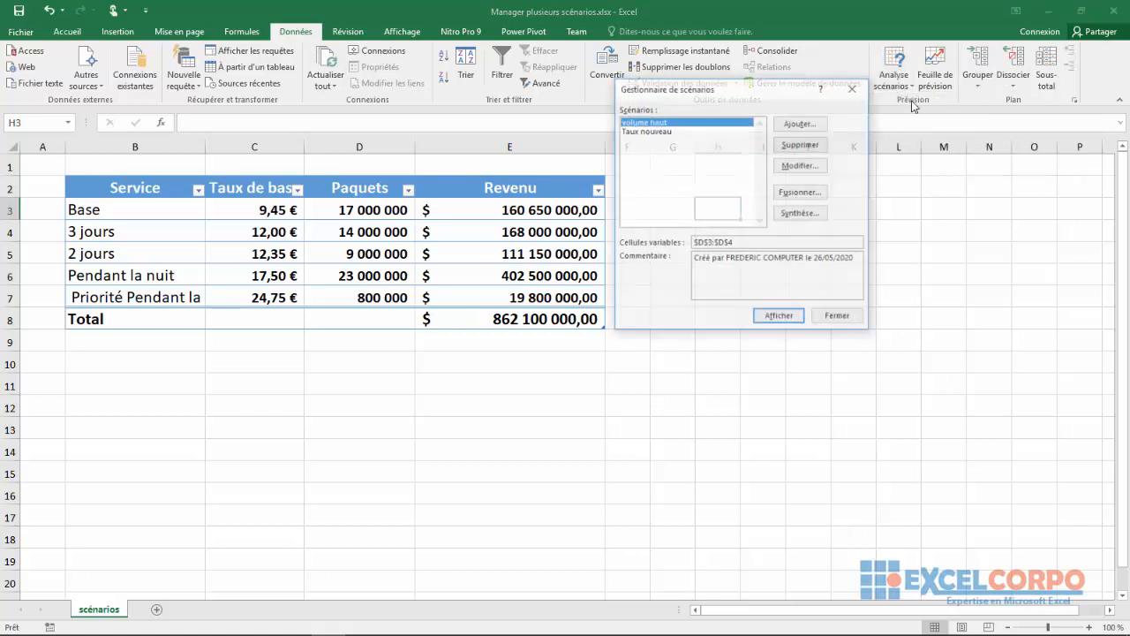
pyautogui.click(641, 130)
pyautogui.click(640, 124)
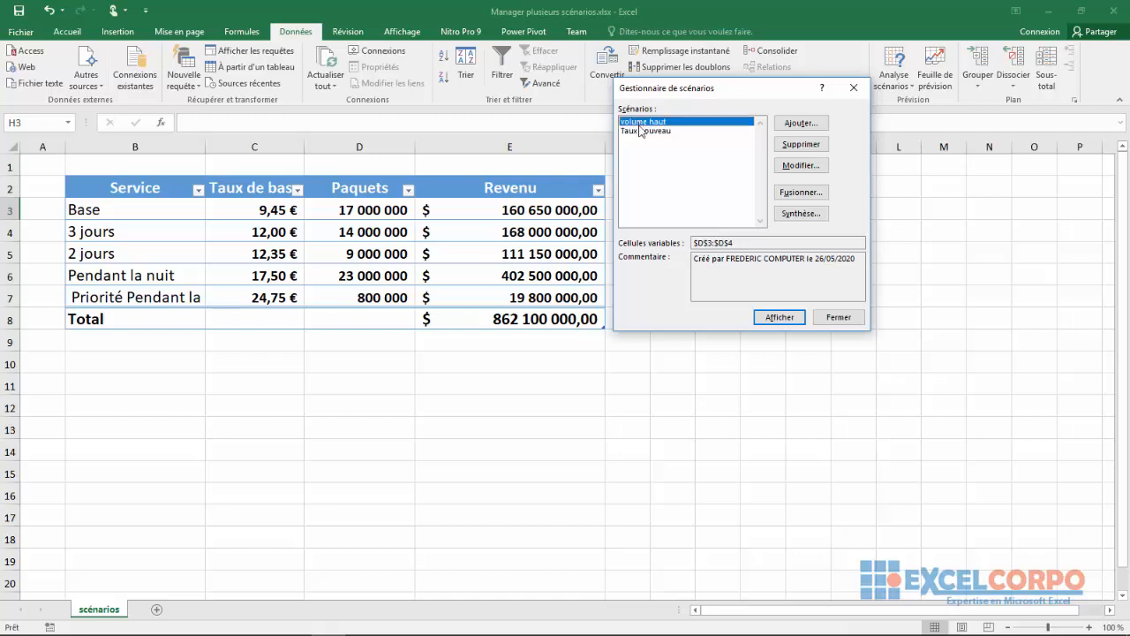
pyautogui.click(639, 130)
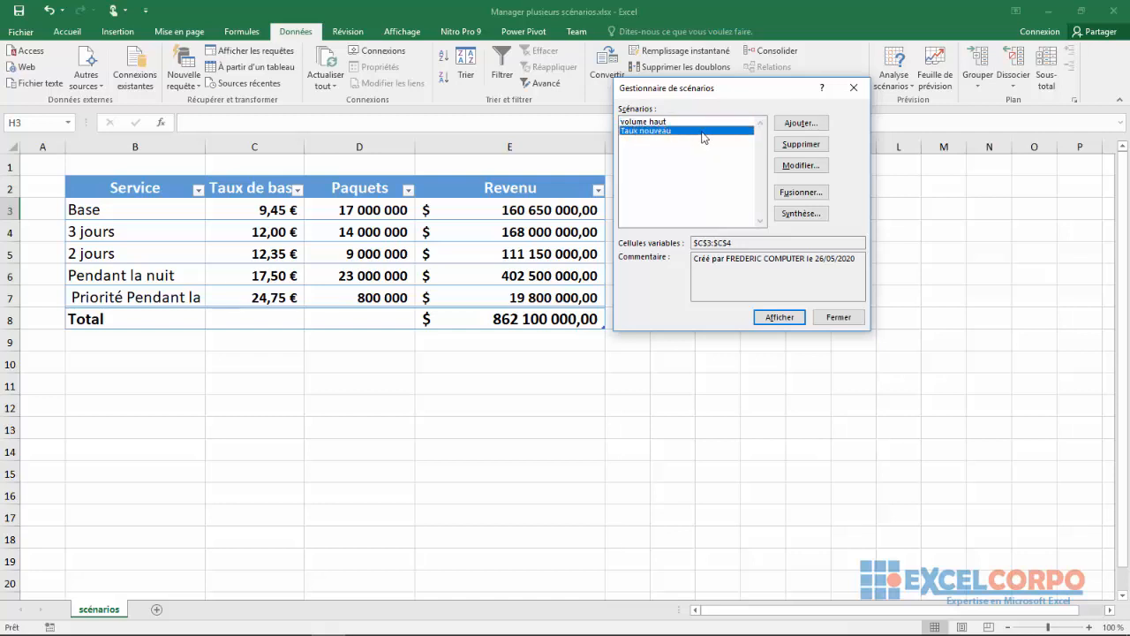
# Generate a scenario summary report of the Synthèse de scénarios type with B14 as the result cell.
pyautogui.click(800, 214)
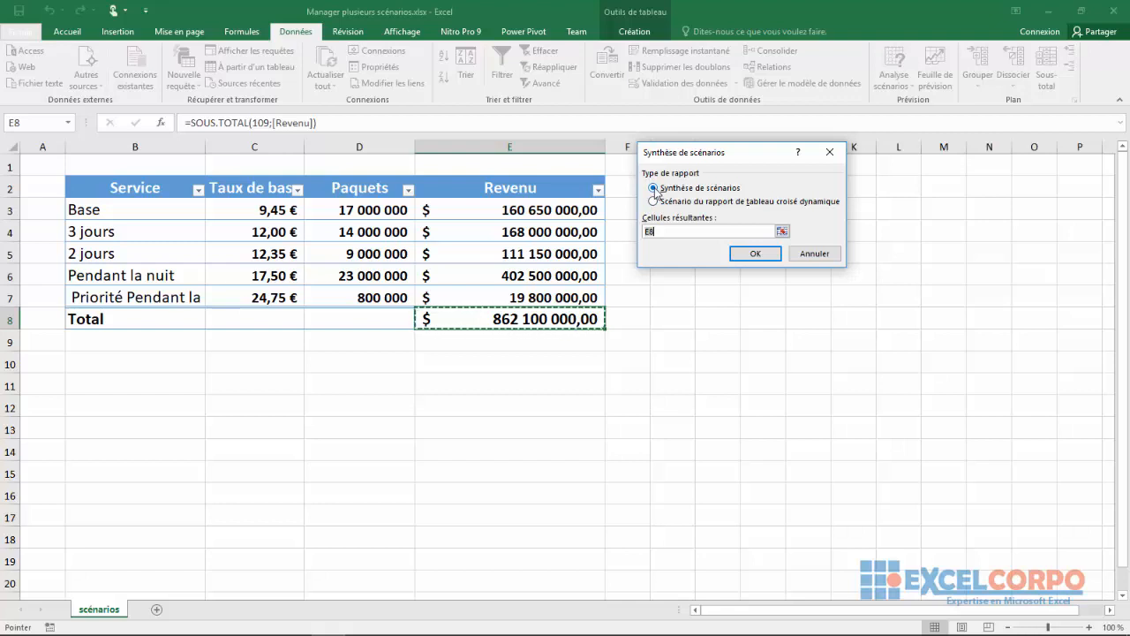
pyautogui.click(782, 234)
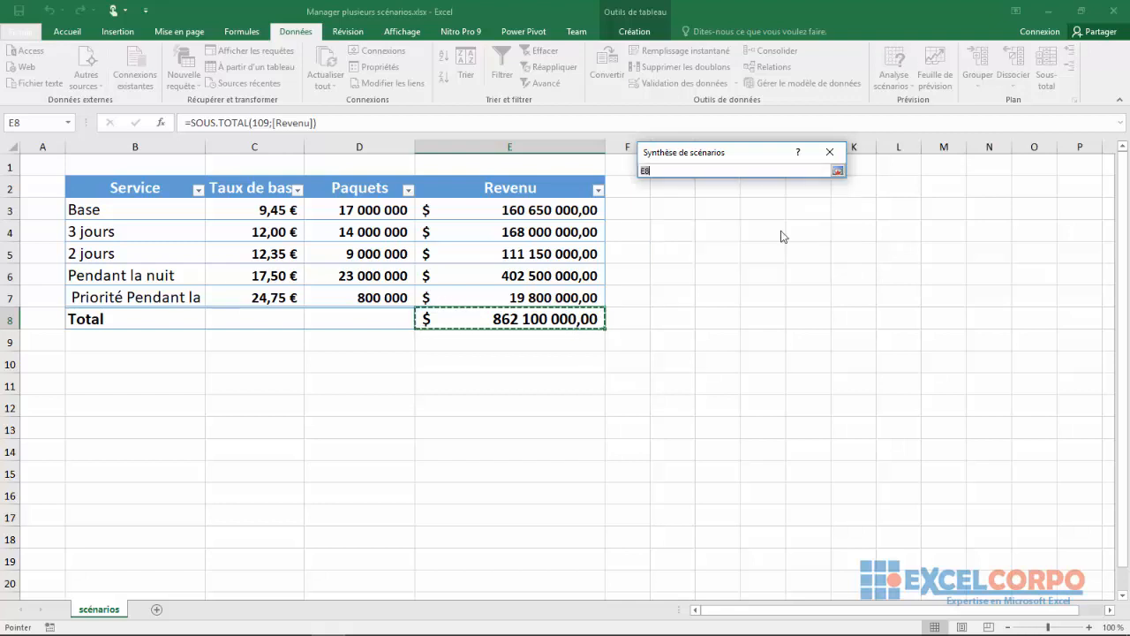
pyautogui.click(753, 281)
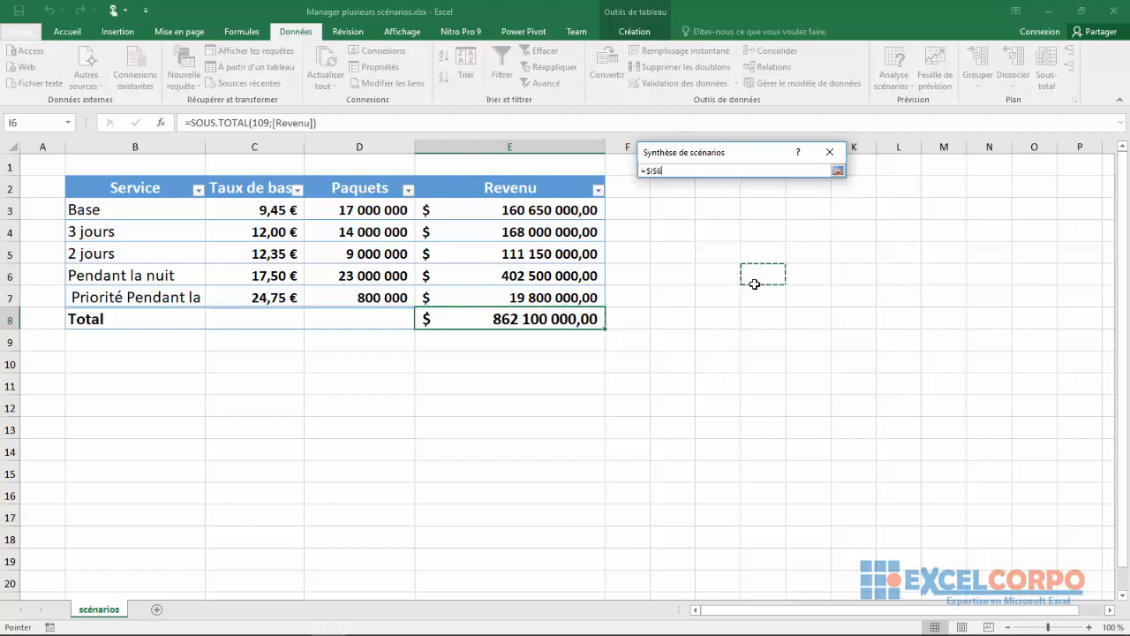
pyautogui.click(838, 172)
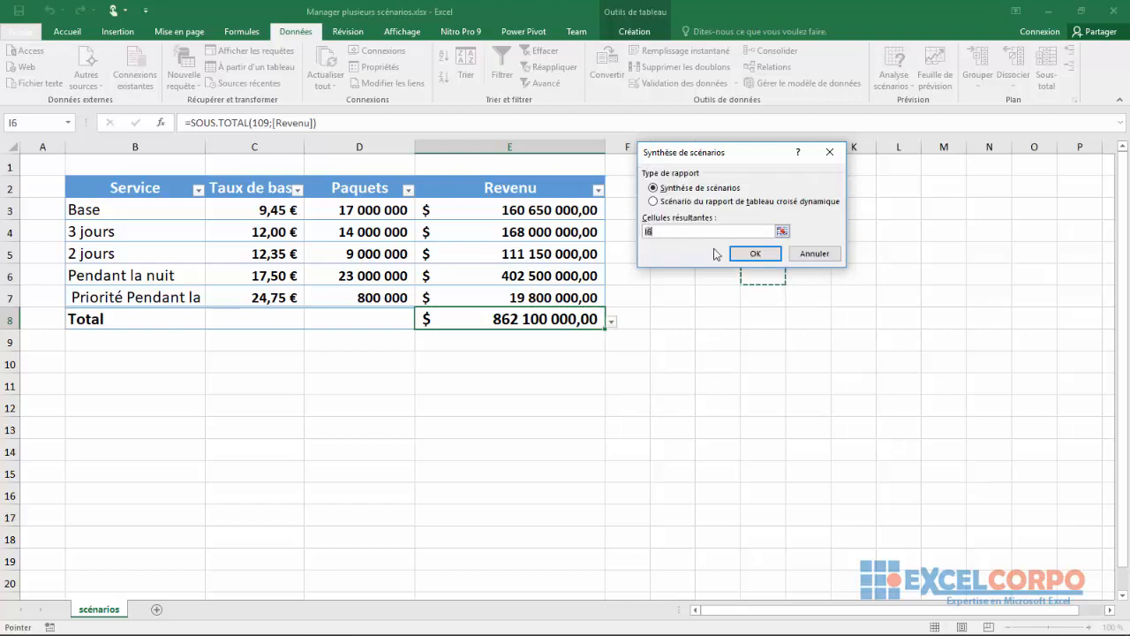
pyautogui.click(782, 232)
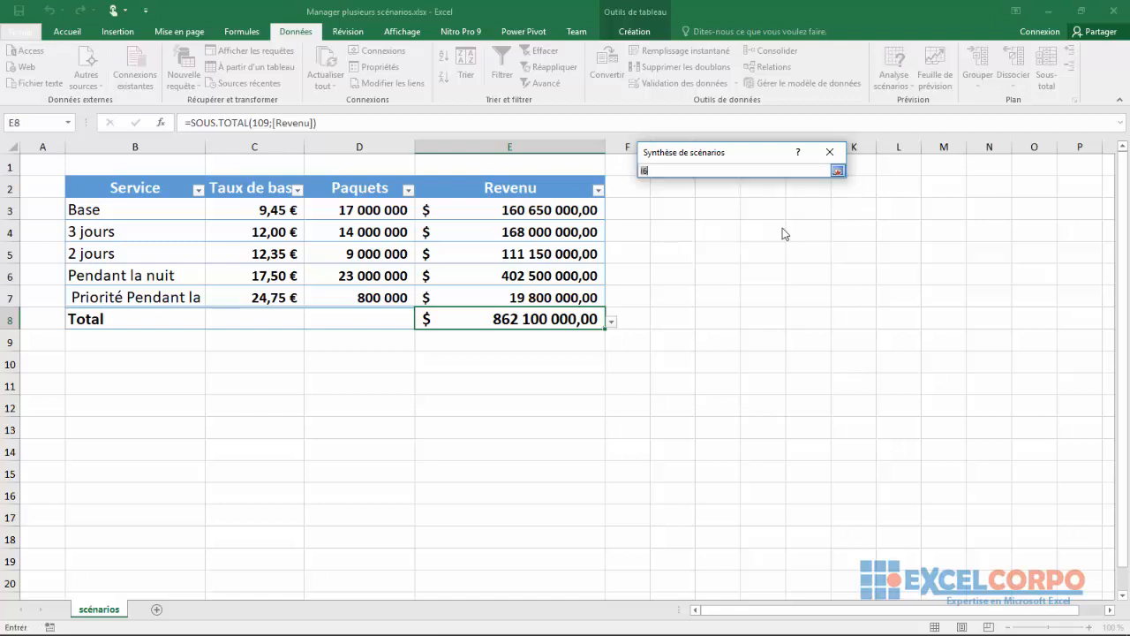
pyautogui.click(127, 451)
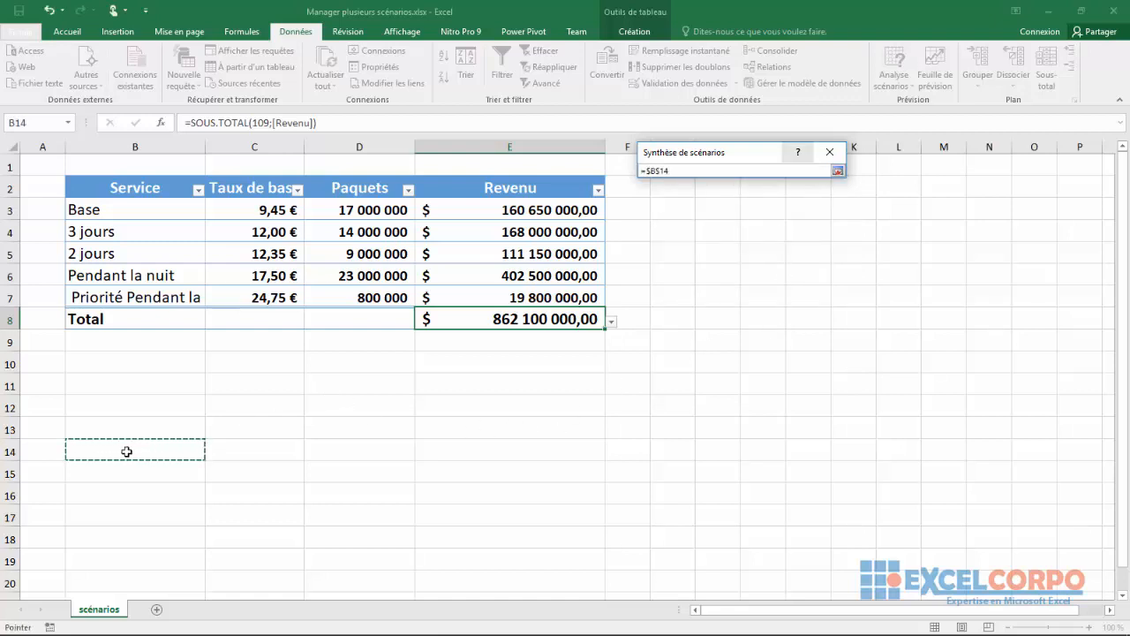
pyautogui.click(837, 170)
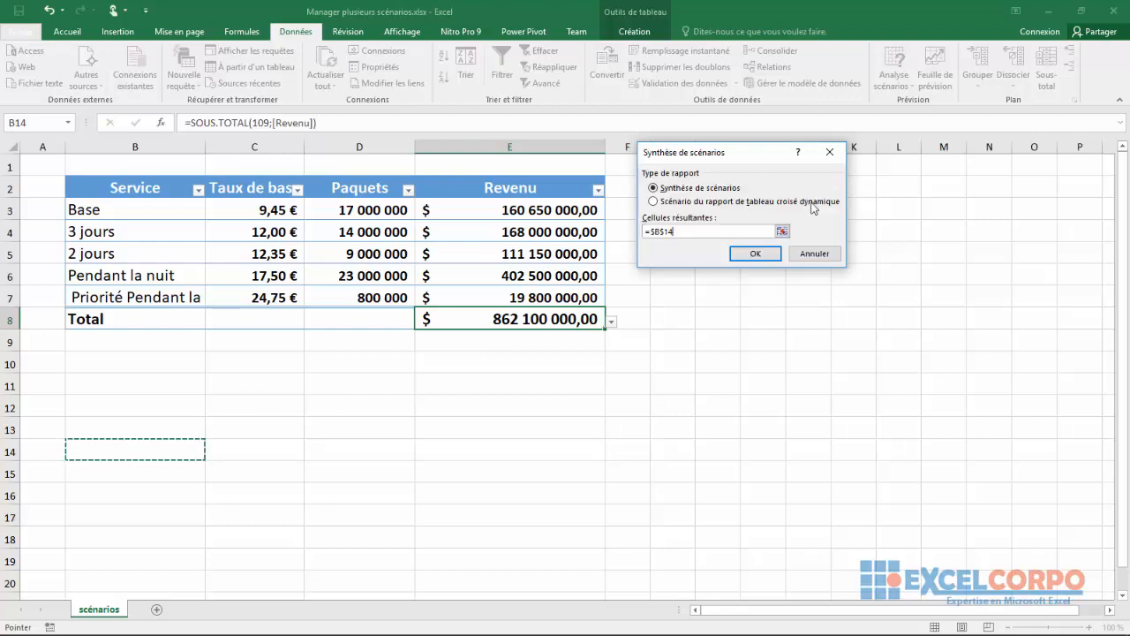
pyautogui.click(770, 256)
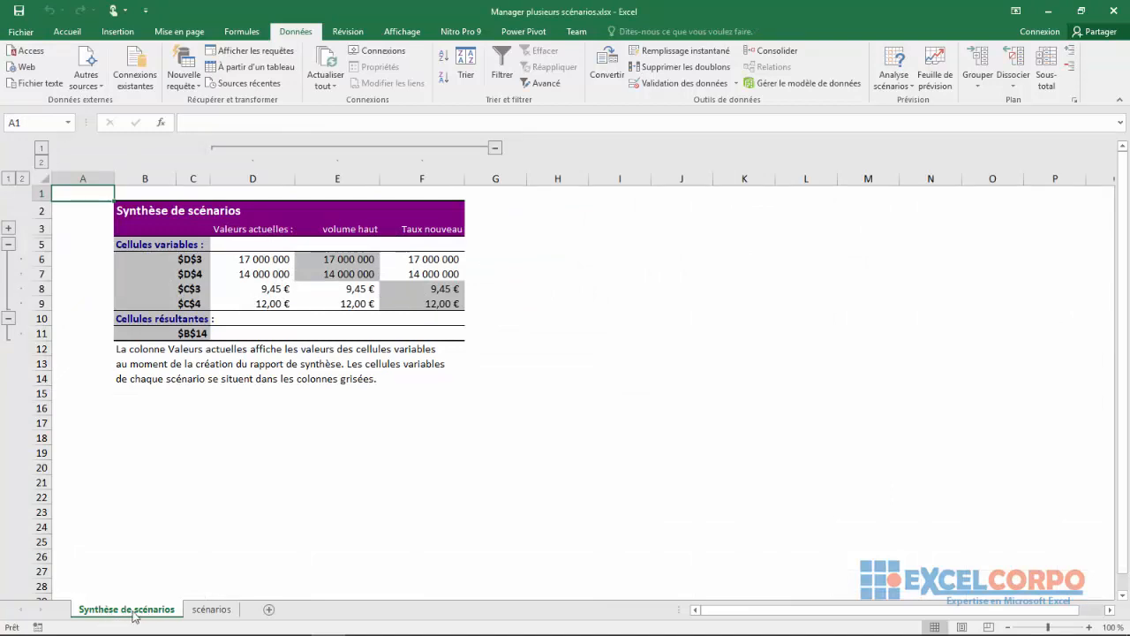
# Check the summary against the scénarios sheet and compare the D3 and D4 package volumes across its three value columns.
pyautogui.click(199, 609)
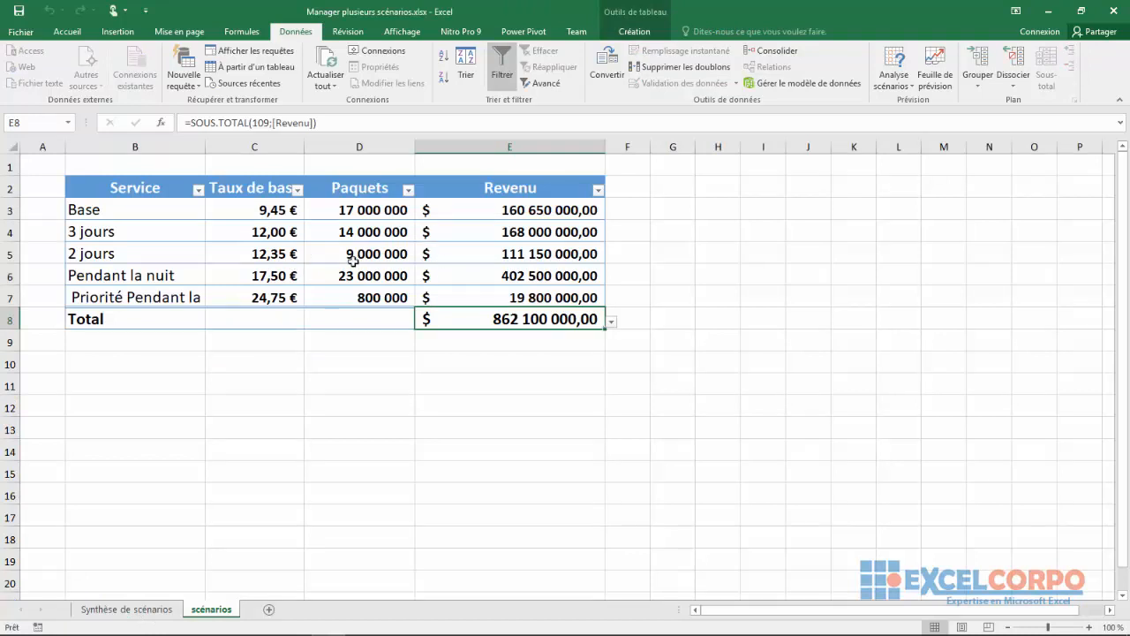
pyautogui.click(121, 609)
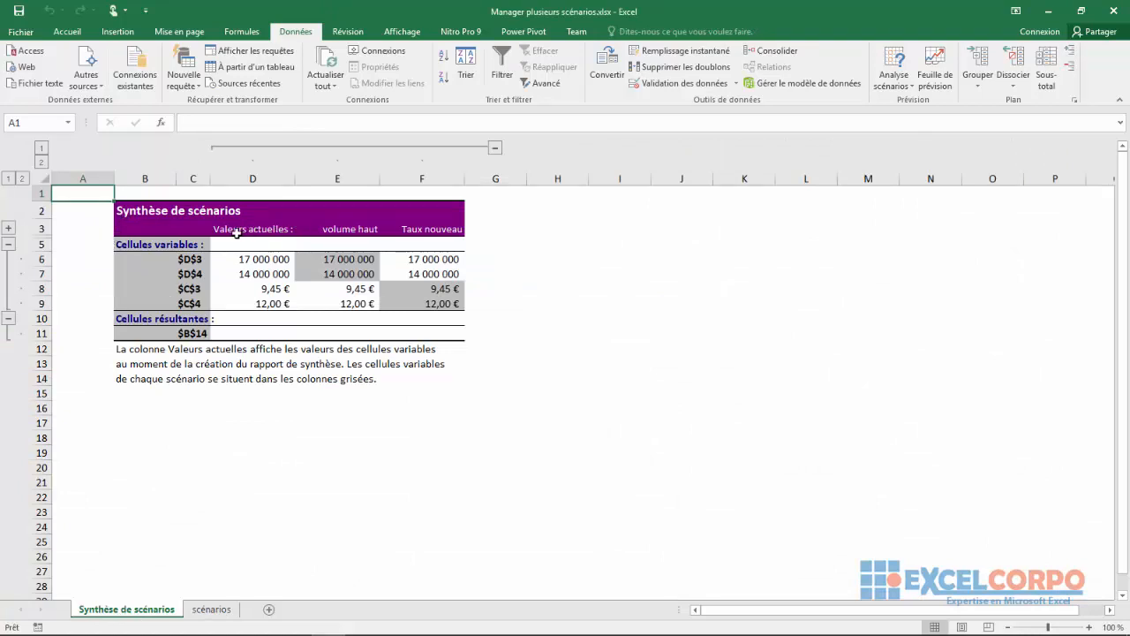
pyautogui.click(265, 261)
pyautogui.click(265, 272)
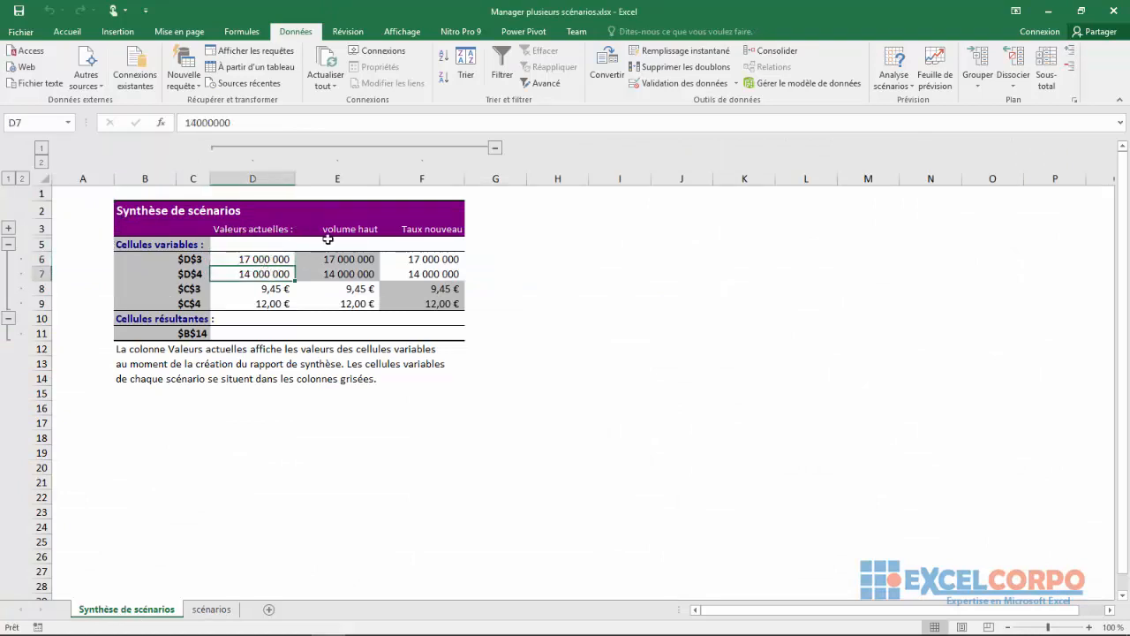
pyautogui.click(349, 259)
pyautogui.click(343, 275)
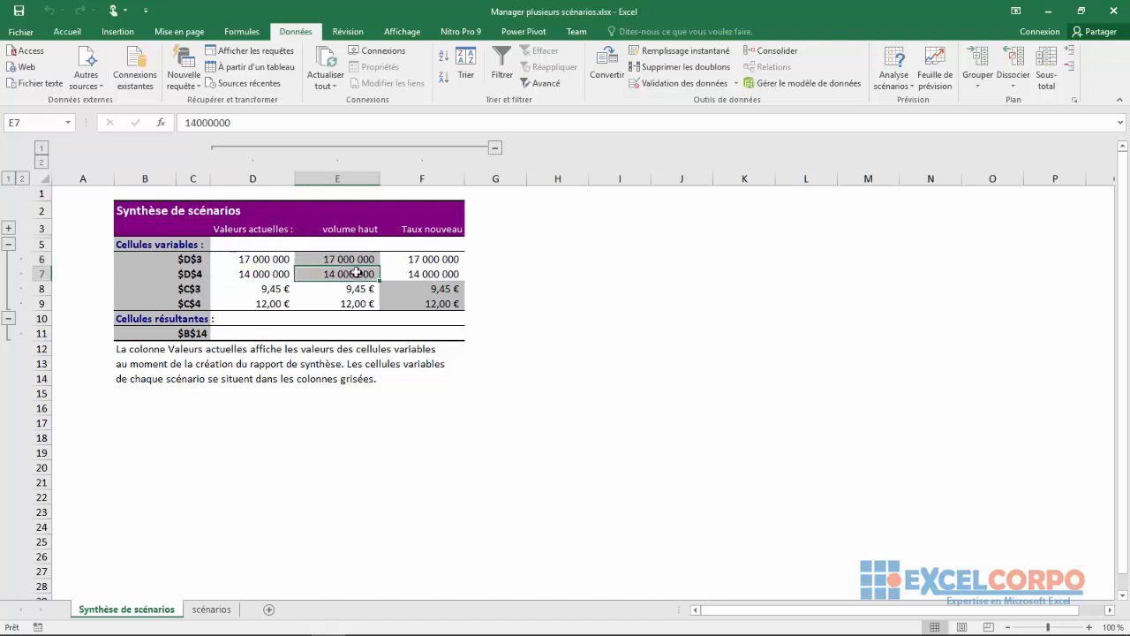
pyautogui.click(417, 261)
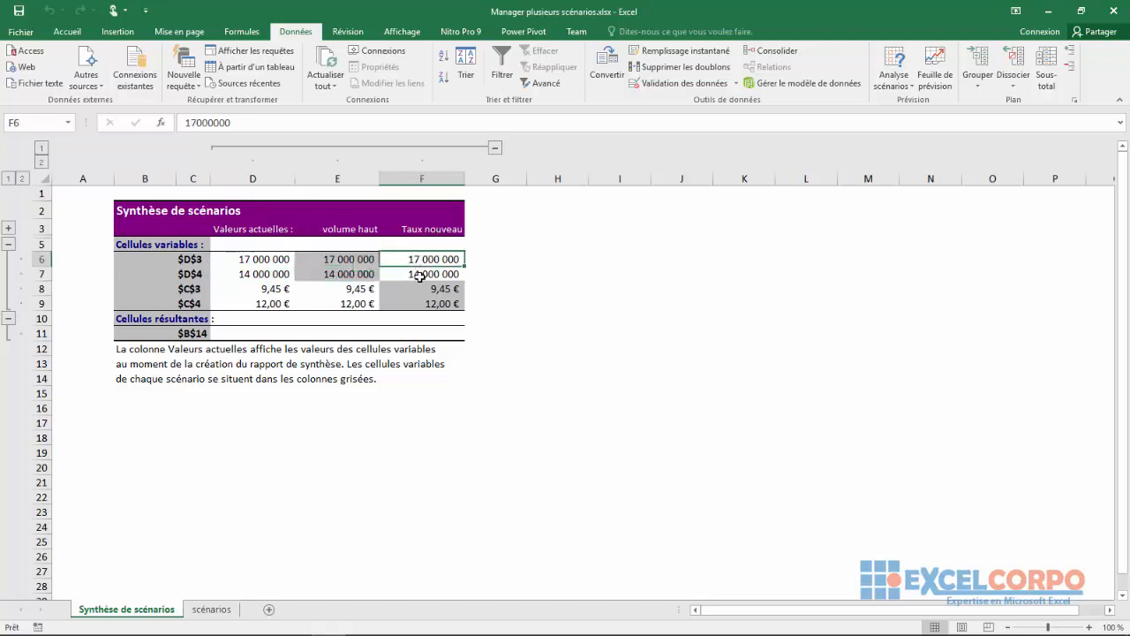
pyautogui.click(421, 275)
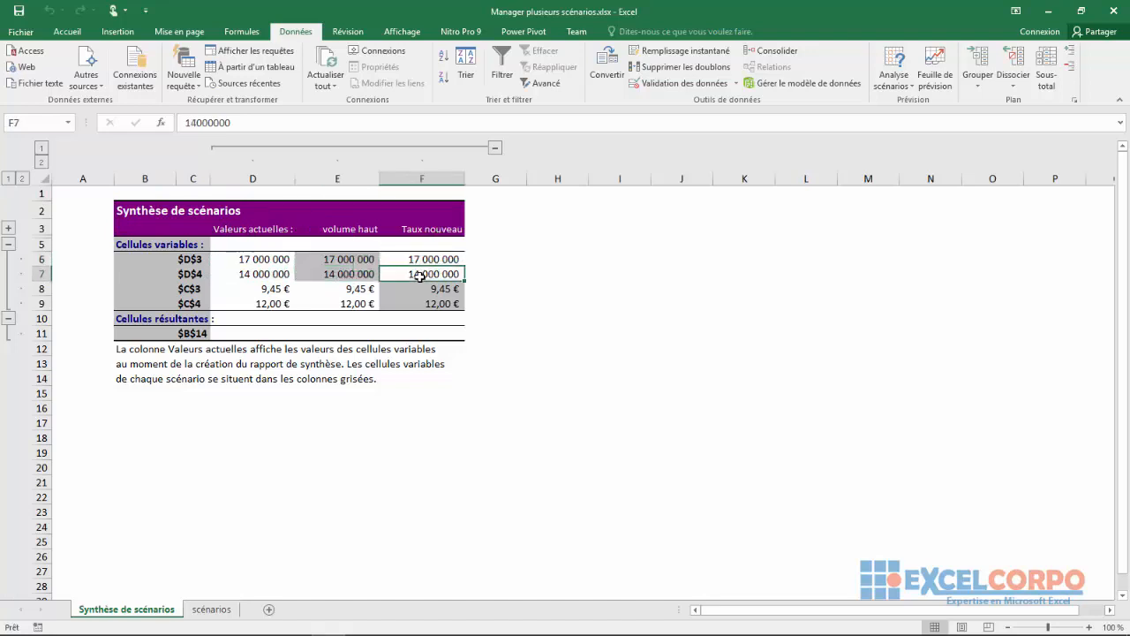
# Examine the volume haut and Taux nouveau columns of the summary and the shaded changing cells of each scenario.
pyautogui.click(338, 181)
pyautogui.click(425, 178)
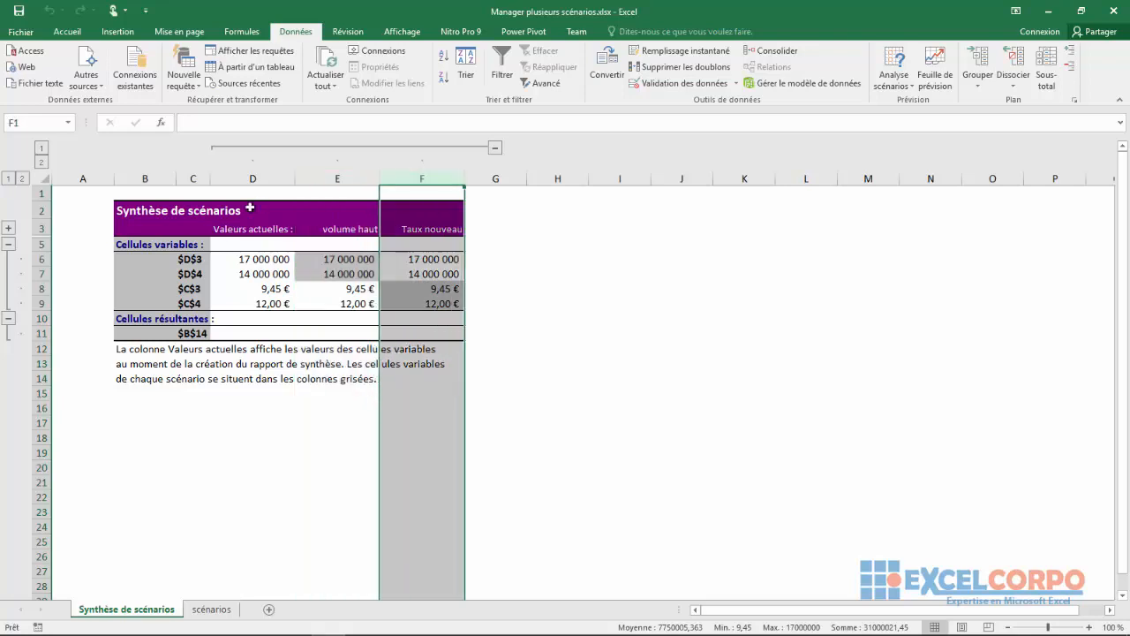
pyautogui.click(257, 276)
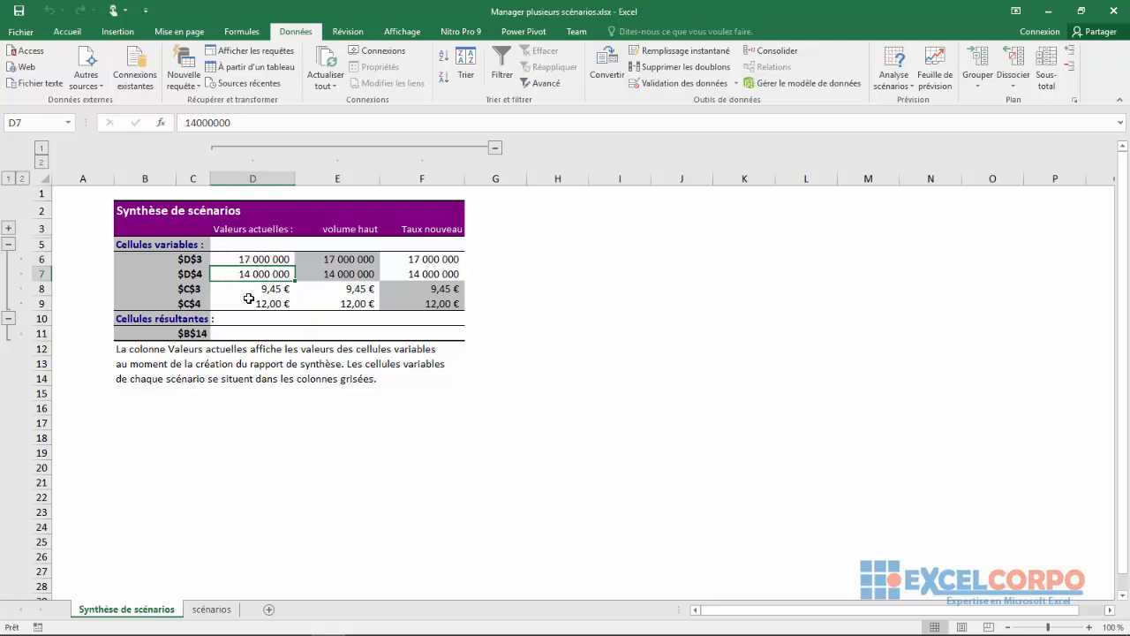
pyautogui.click(430, 274)
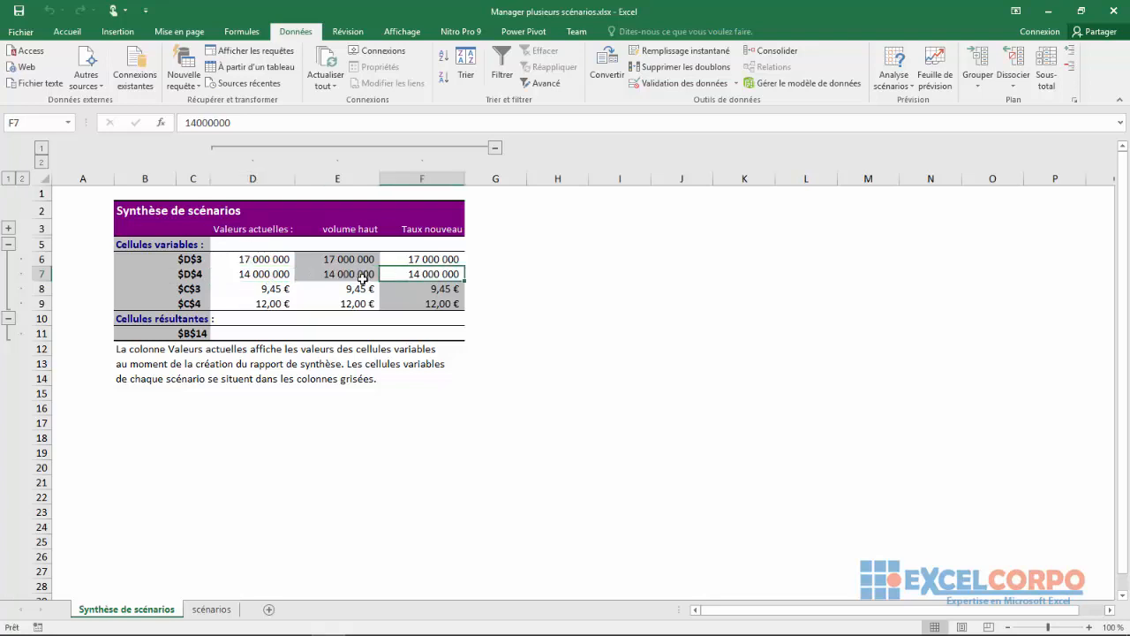
pyautogui.moveTo(353, 260); pyautogui.dragTo(359, 275)
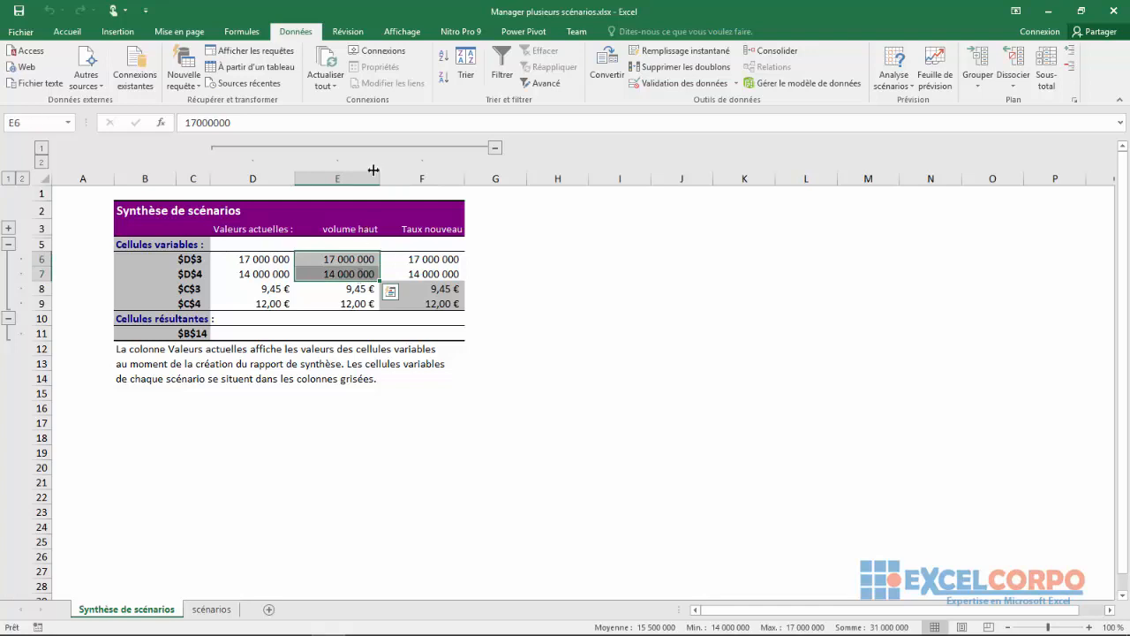
pyautogui.click(347, 174)
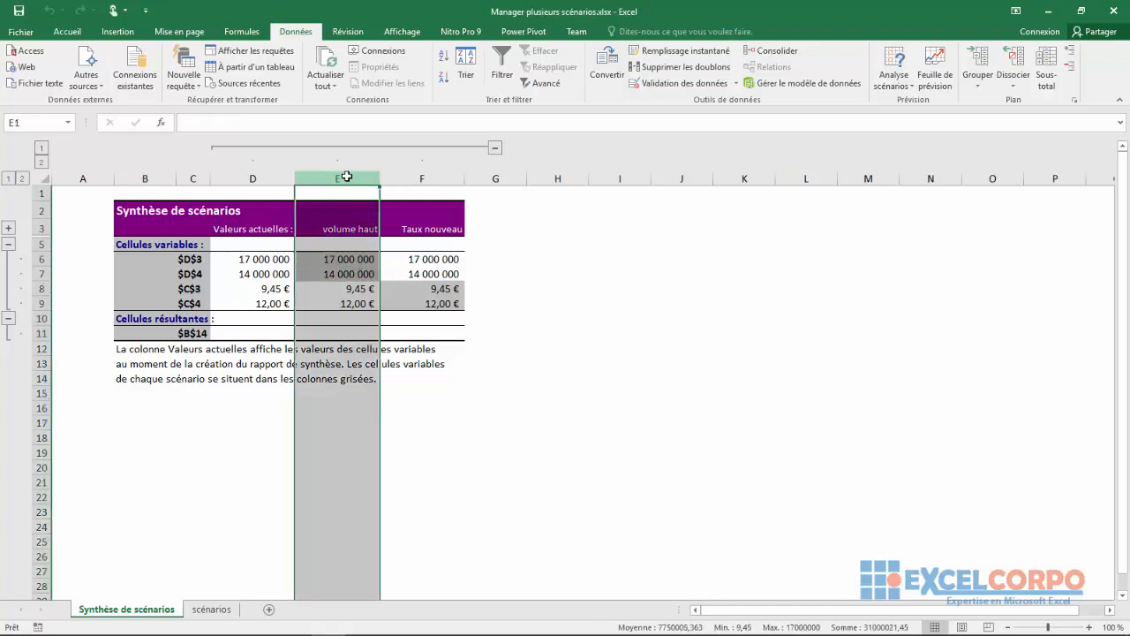
pyautogui.moveTo(404, 289)
pyautogui.mouseDown()
pyautogui.moveTo(408, 424)
pyautogui.moveTo(408, 302)
pyautogui.moveTo(439, 302)
pyautogui.mouseUp()
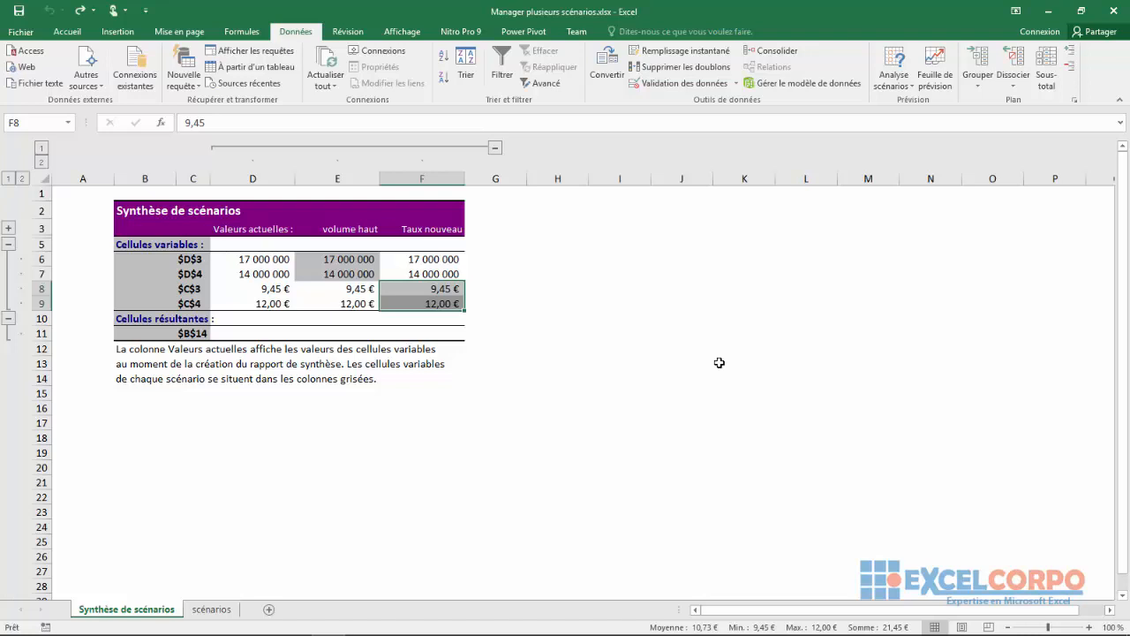
# Review the summary's current values, volume haut and Taux nouveau columns one after another and clear the column selection.
pyautogui.click(254, 178)
pyautogui.moveTo(296, 185); pyautogui.dragTo(336, 182)
pyautogui.click(409, 181)
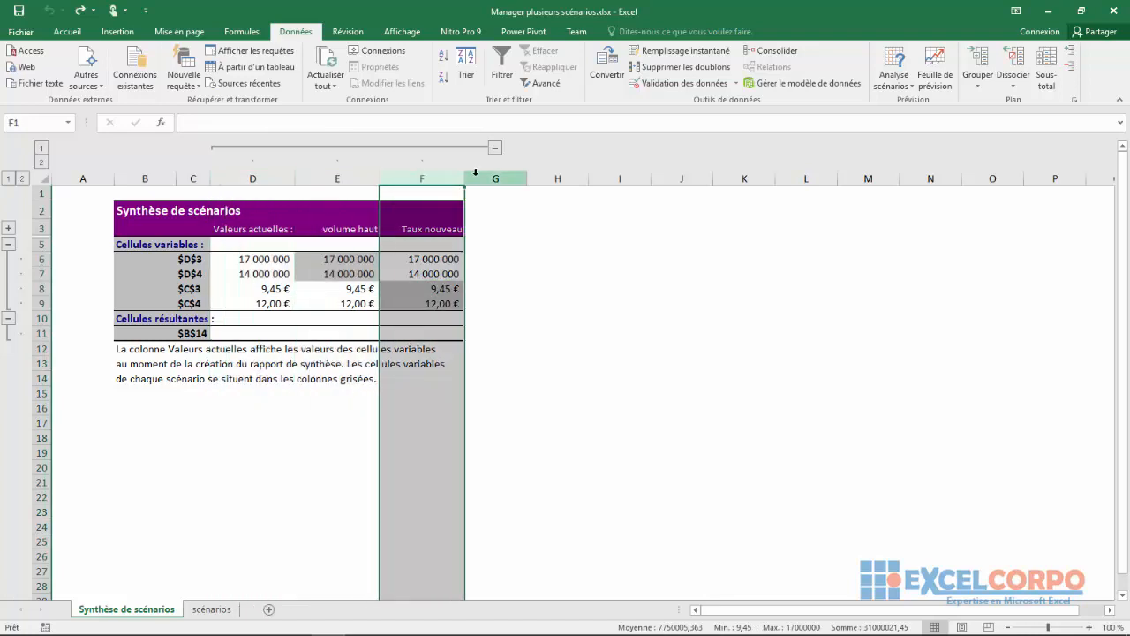
pyautogui.click(574, 360)
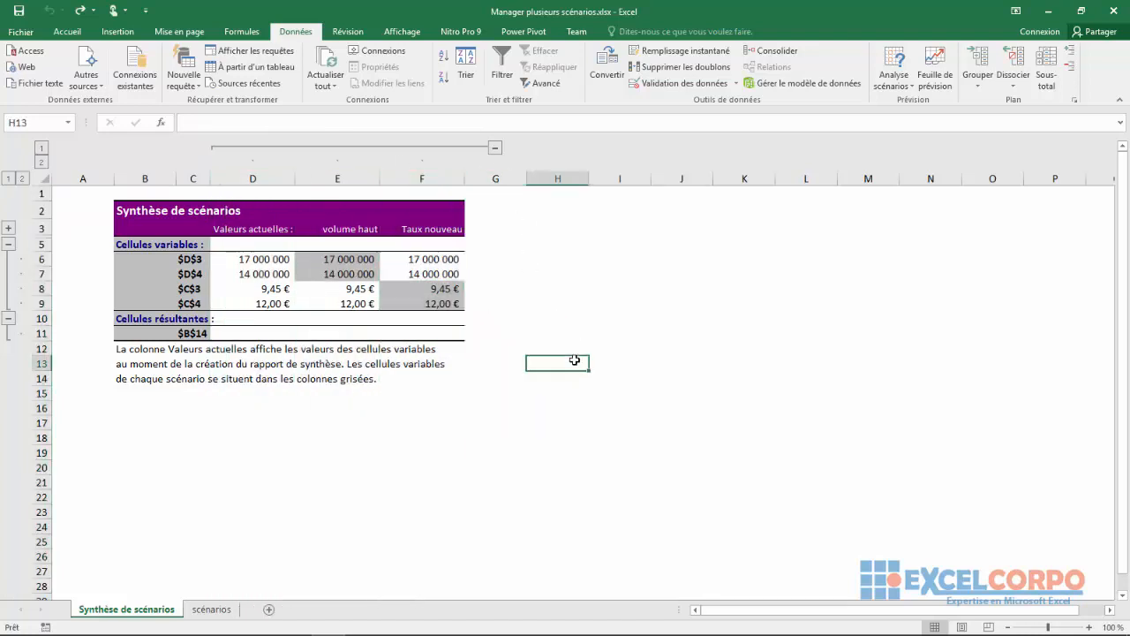